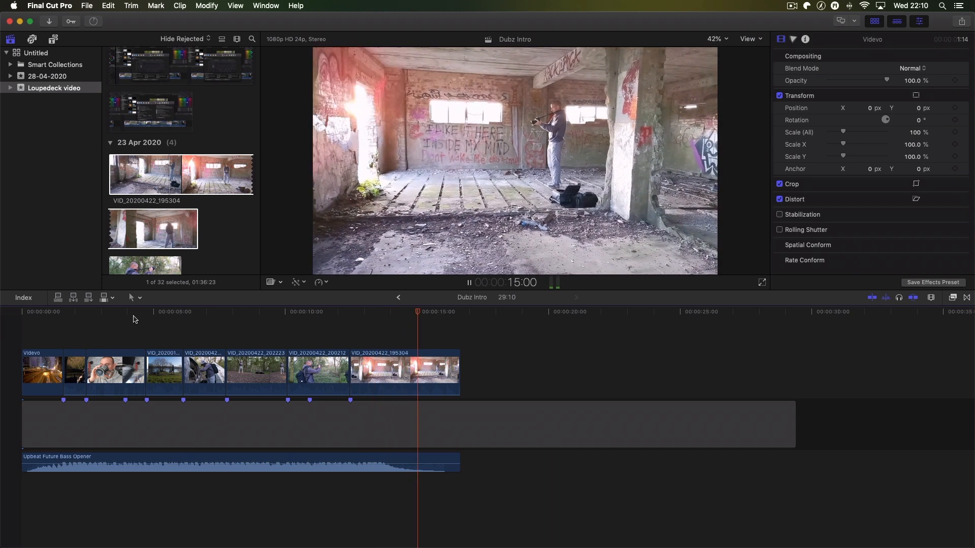
- Delete the leftover gap beyond the end of the music and group the eight clips above it into a connected storyline
key("space")
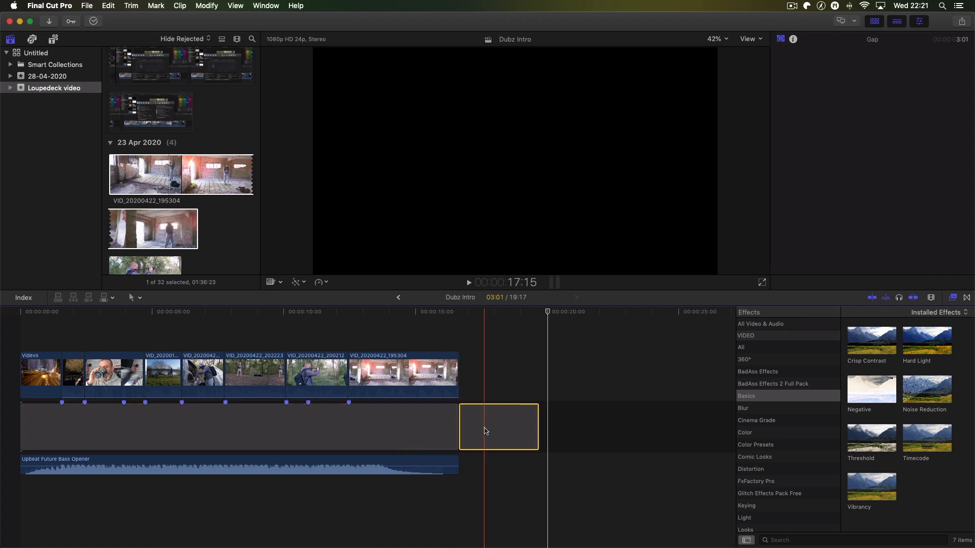
key("Delete")
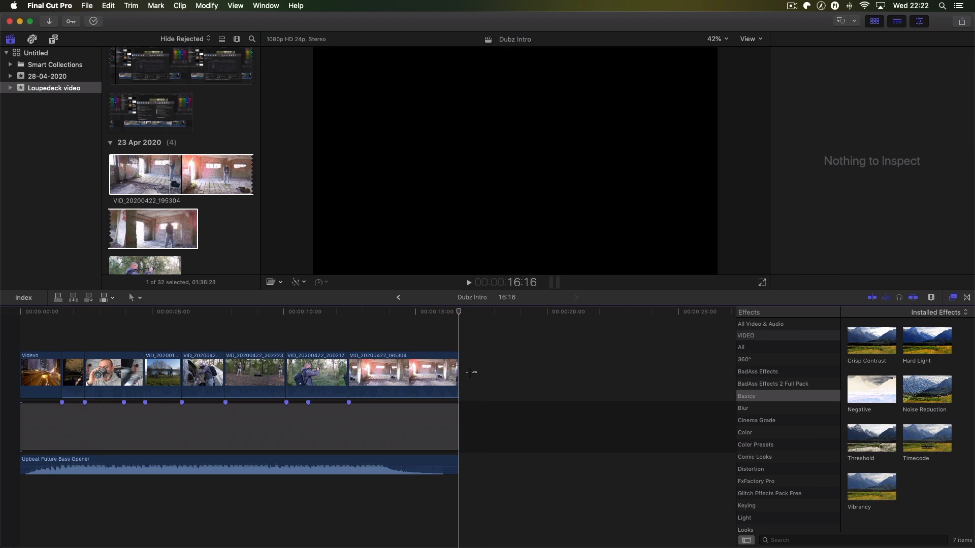
left_click_drag(471, 372, 32, 381)
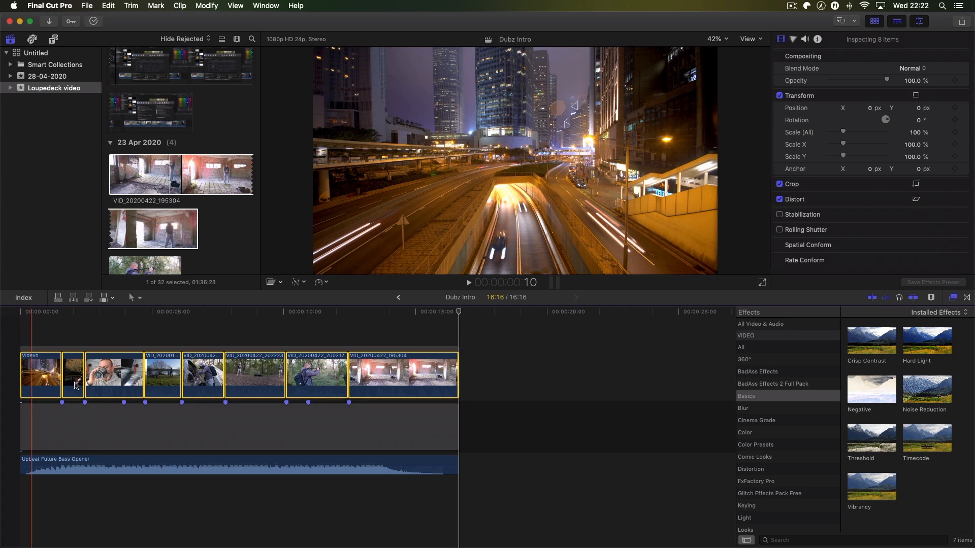
key("super+g")
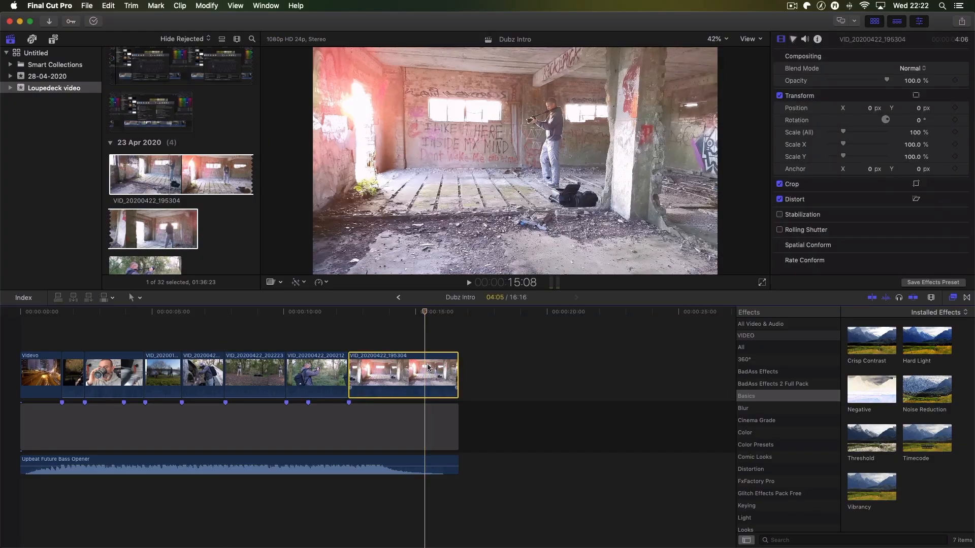
- Replace the final VID_20200422_195304 clip with DJI_0017, cut off its opening section, and move it against the preceding clip
key("Delete")
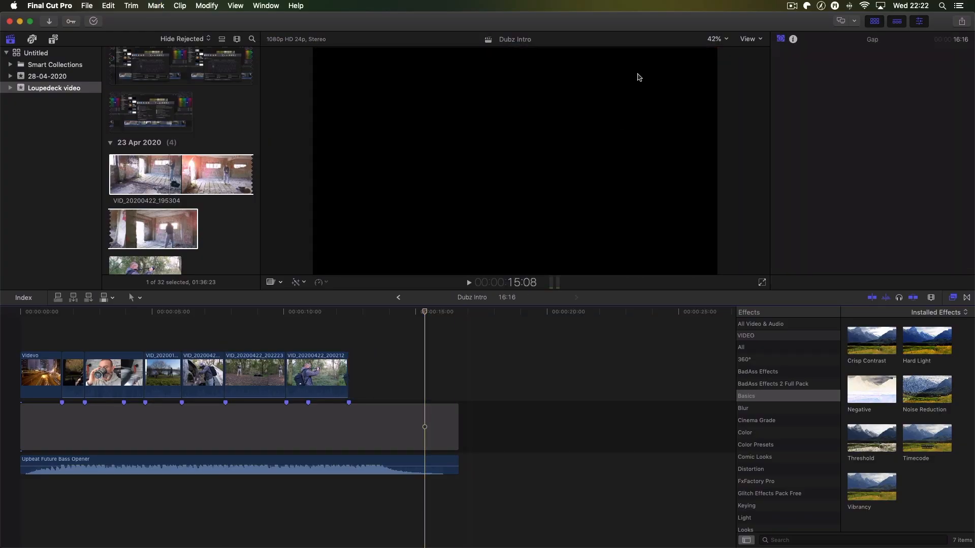
left_click_drag(512, 151, 354, 376)
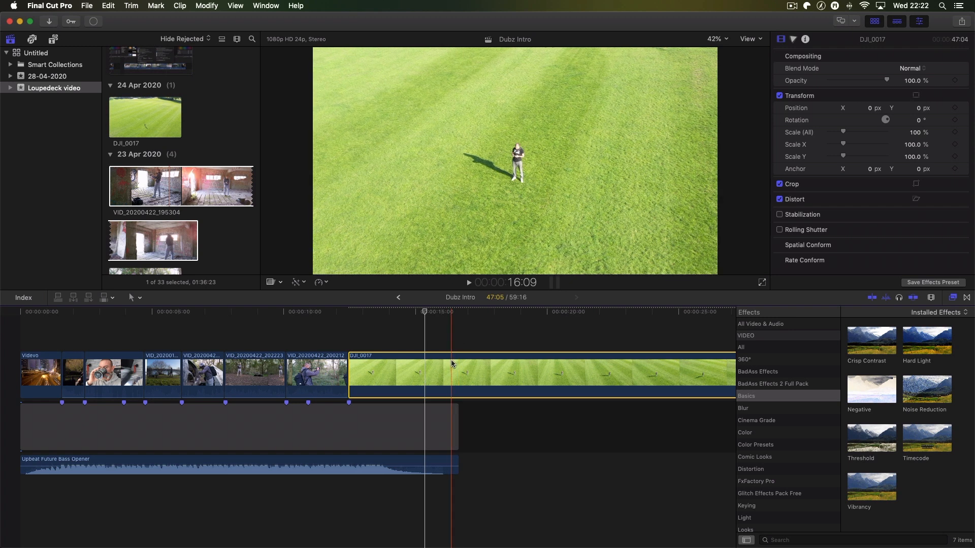
key("BackSpace")
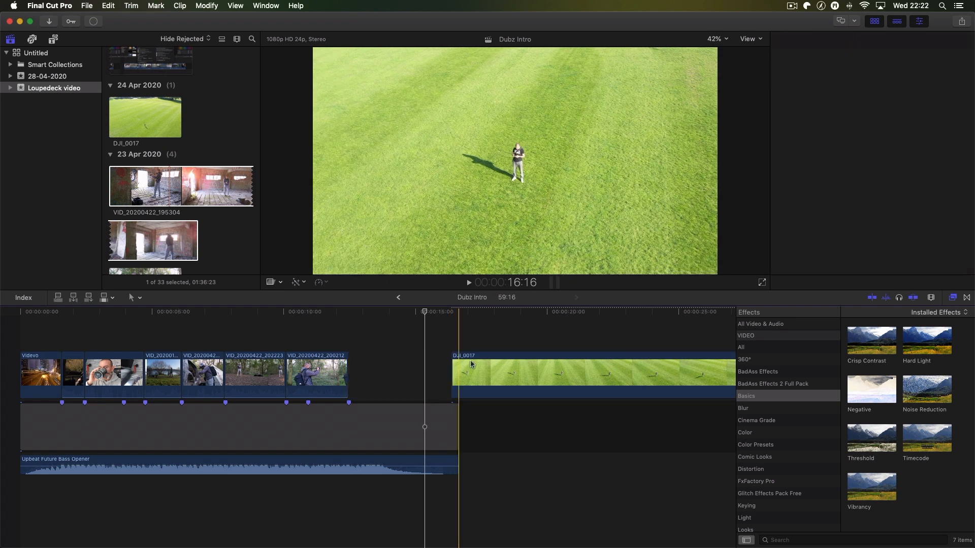
left_click_drag(473, 361, 376, 362)
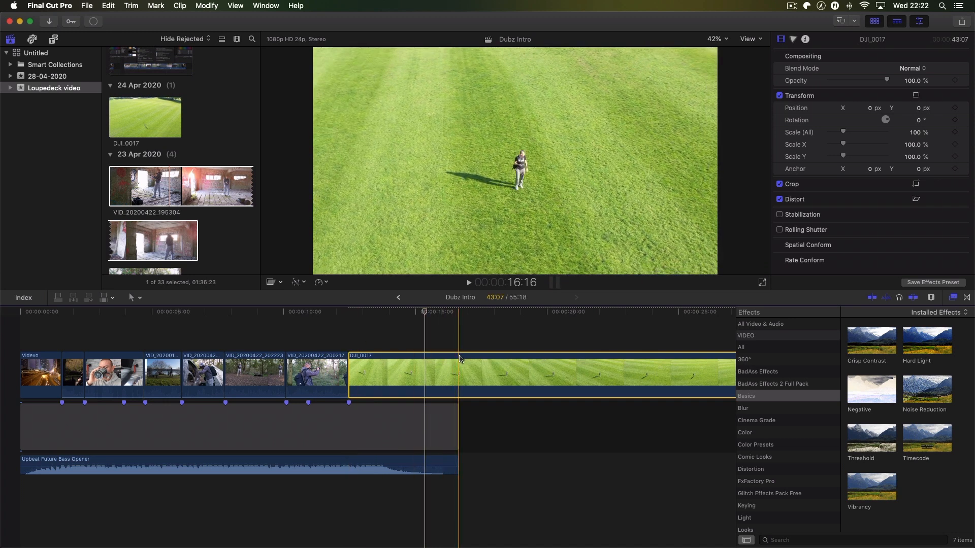
- Cut the DJI_0017 clip at 16:16, where the music ends, and delete the remainder
key("super+b")
left_click(480, 359)
key("BackSpace")
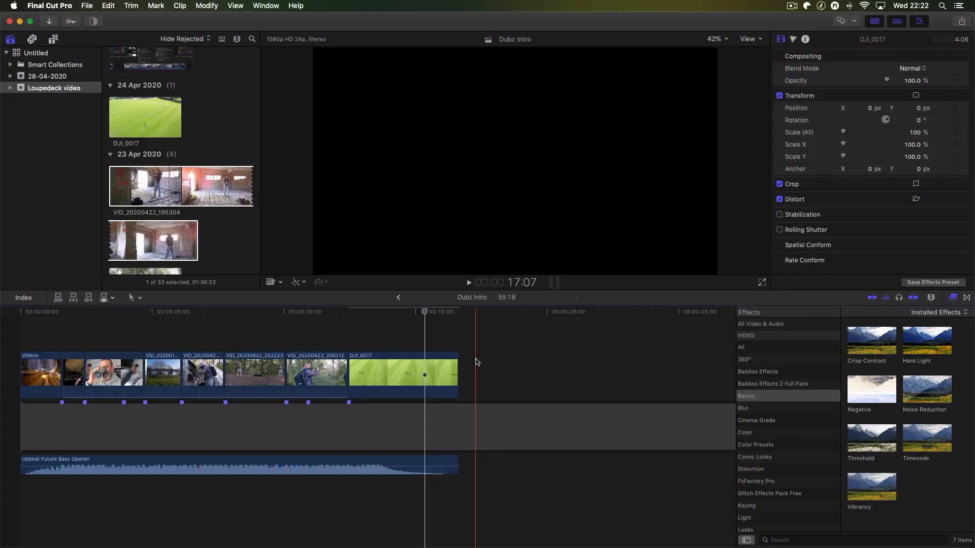
- Group all eight video clips, including DJI_0017, into one connected storyline
left_click_drag(402, 363, 152, 360)
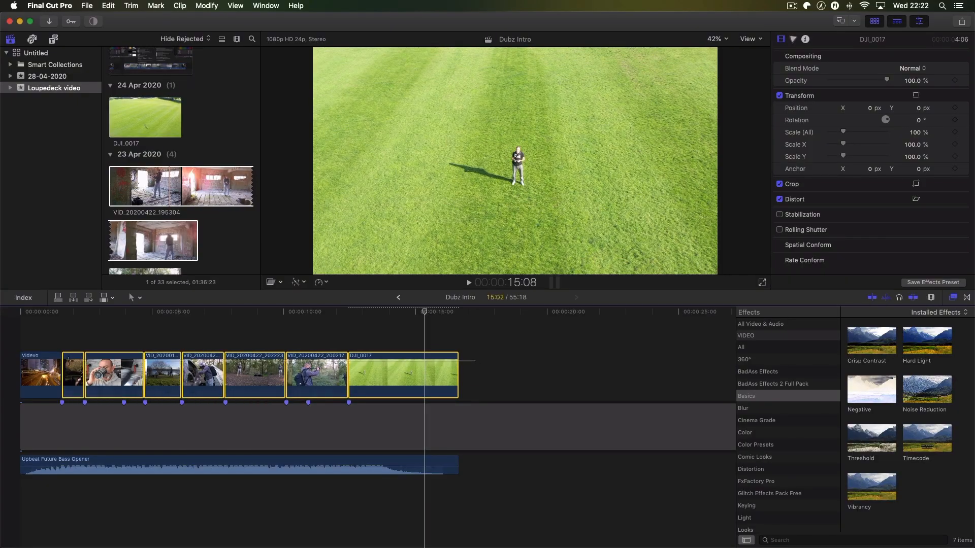
left_click_drag(36, 364, 36, 366)
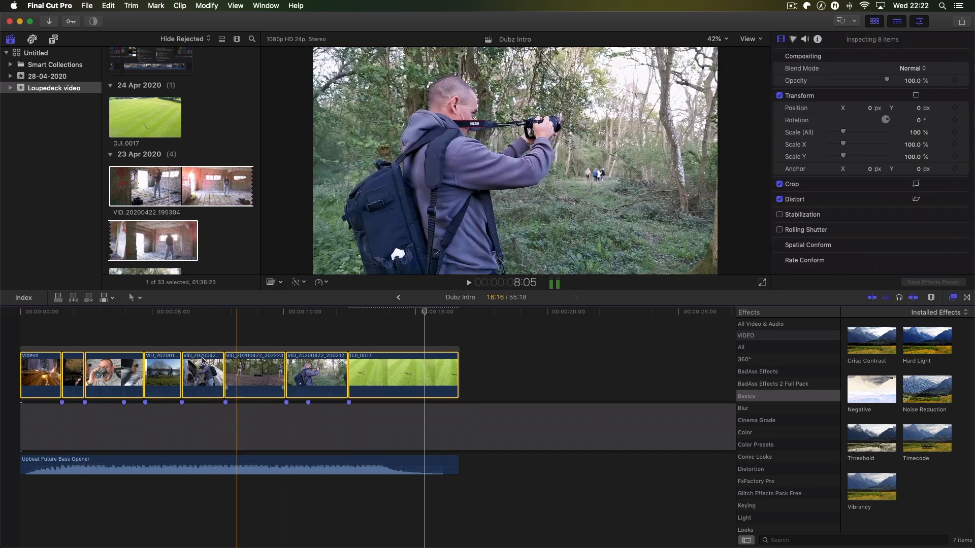
left_click(541, 367)
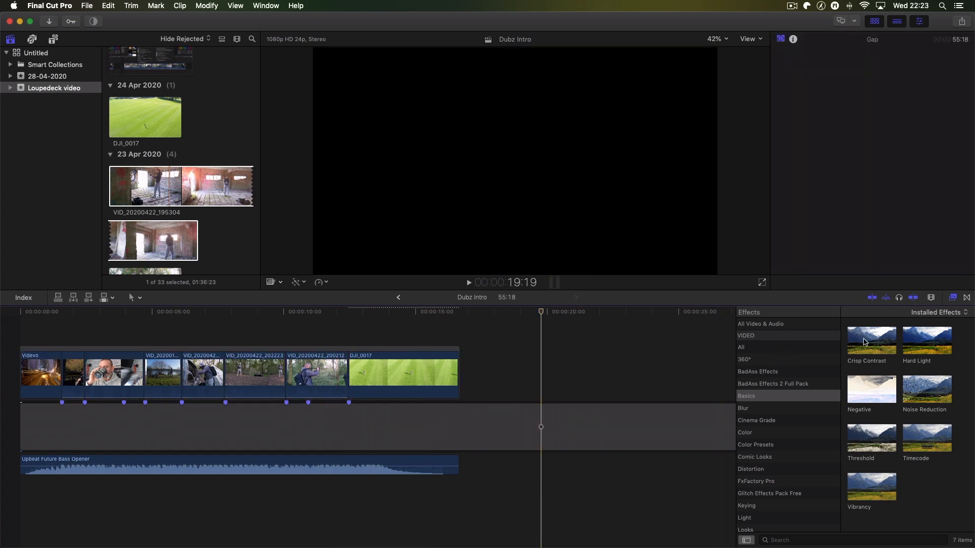
- Add a Flash transition from the Lights category to the start of the first clip
left_click(967, 299)
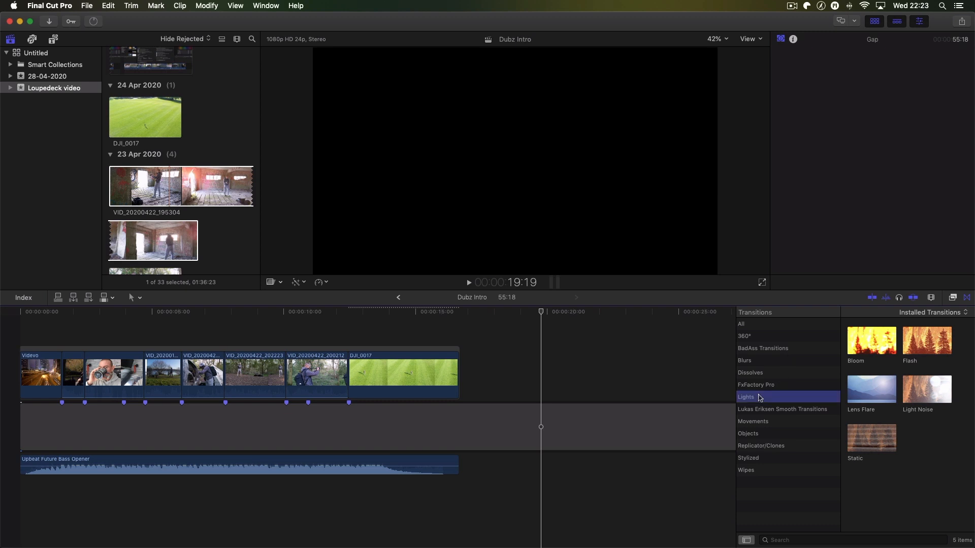
left_click(919, 348)
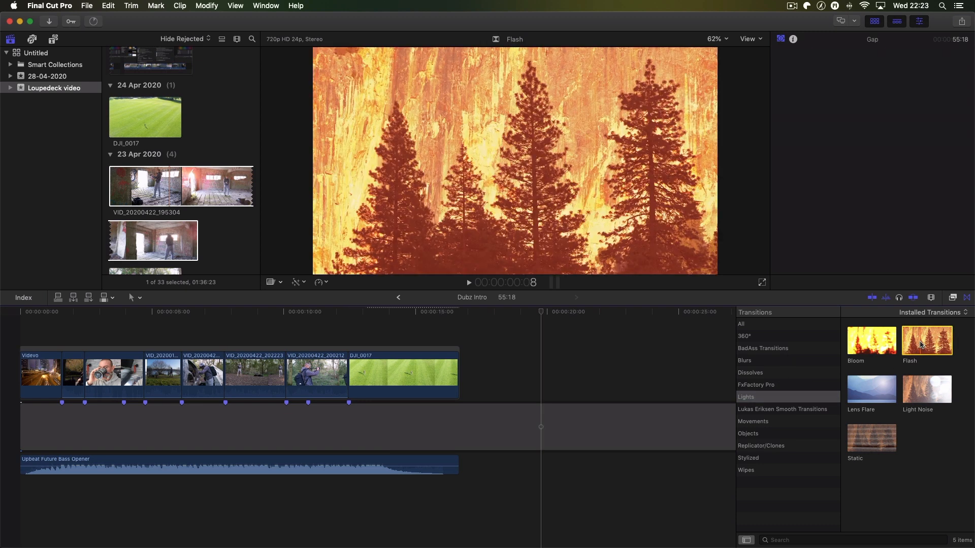
left_click_drag(921, 344, 32, 373)
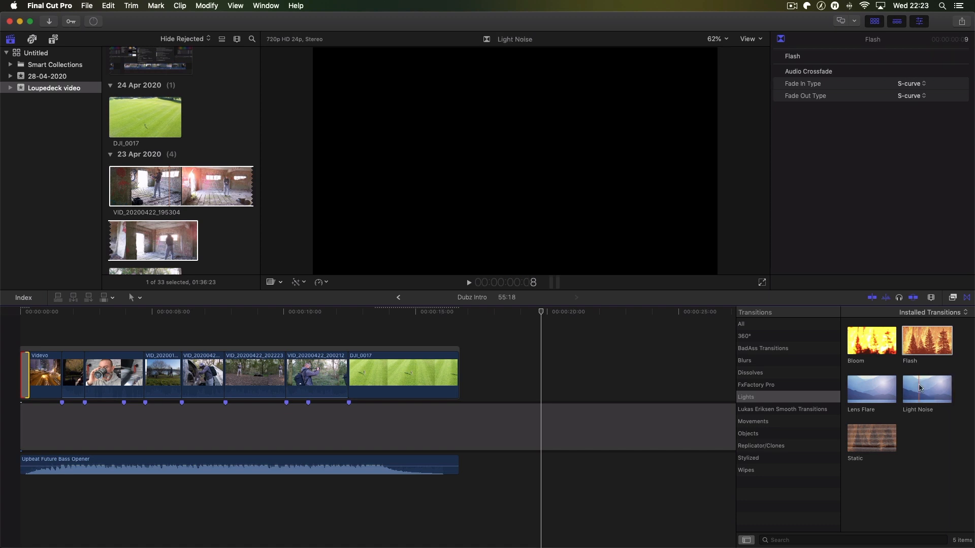
- Add a Light Noise transition between the second and third clips and shorten it to 18 frames
left_click_drag(926, 389, 97, 373)
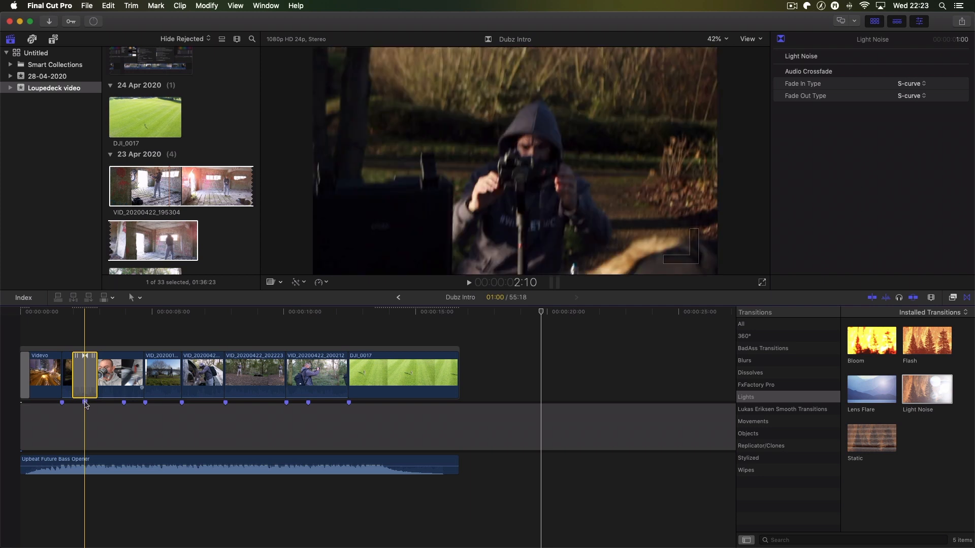
left_click_drag(94, 379, 92, 380)
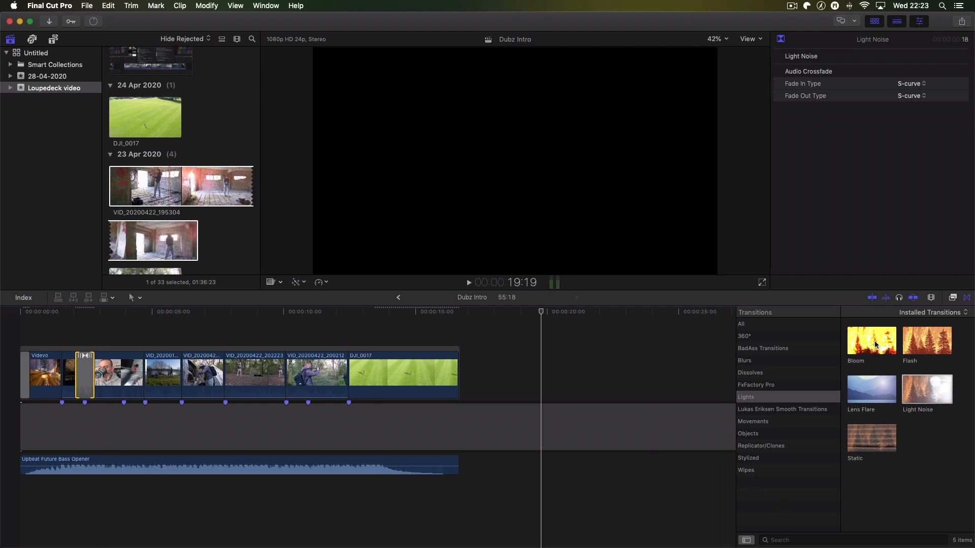
- Add a Bloom transition between the third and fourth clips and a Lens Flare transition before clip VID_20200422_202223
left_click_drag(874, 345, 133, 371)
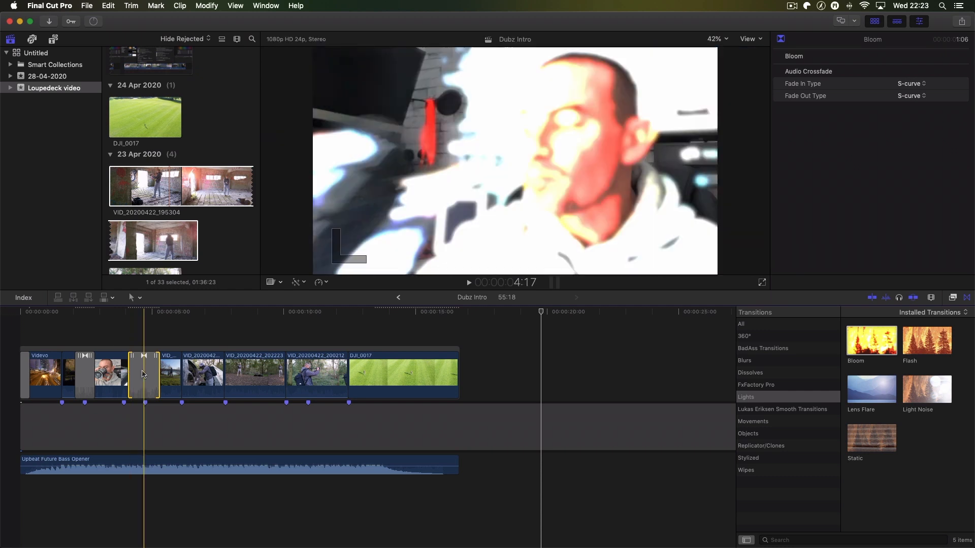
left_click(869, 391)
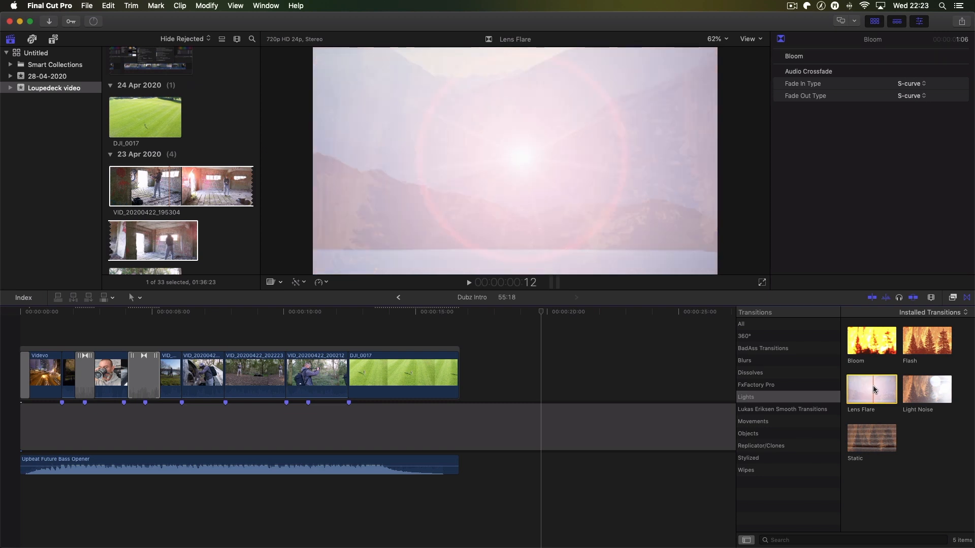
left_click_drag(874, 385, 213, 376)
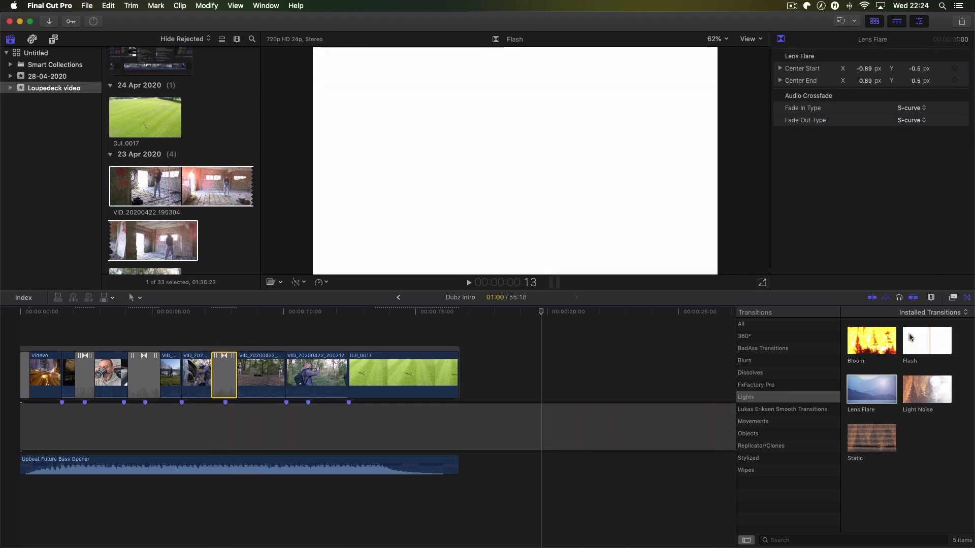
- Add a Bloom transition before and a Flash transition after clip VID_20200422_200212, and play the intro to check the transitions
left_click_drag(880, 339, 285, 373)
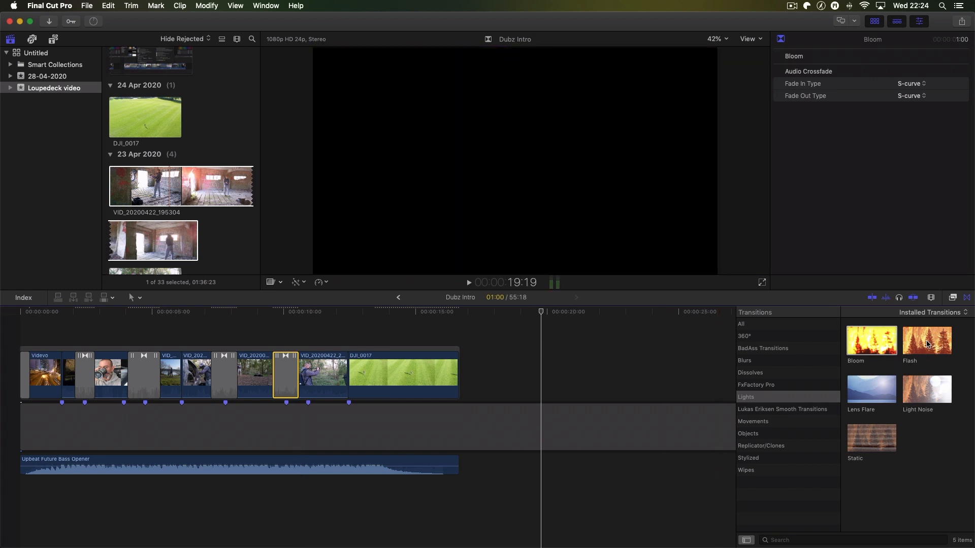
left_click(927, 344)
left_click_drag(506, 357, 349, 357)
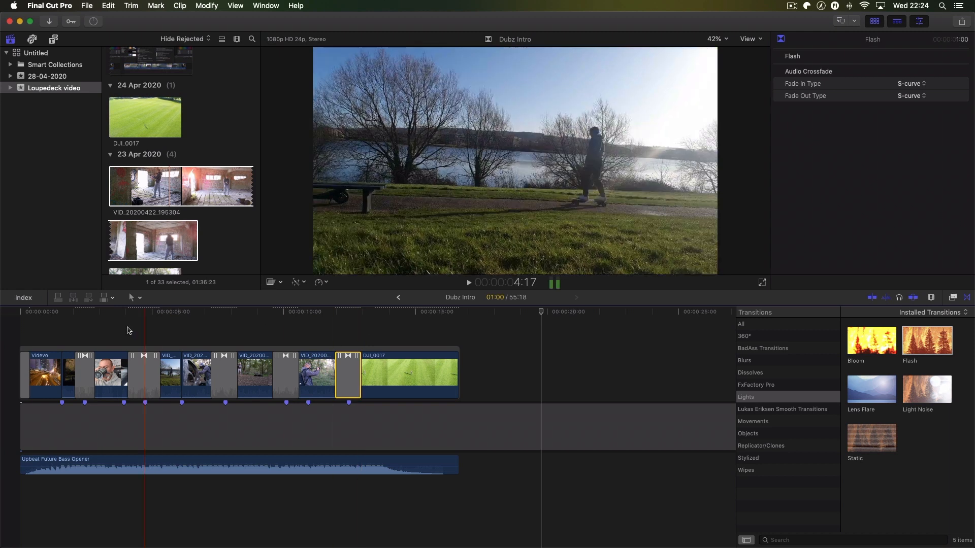
left_click(51, 327)
key("space")
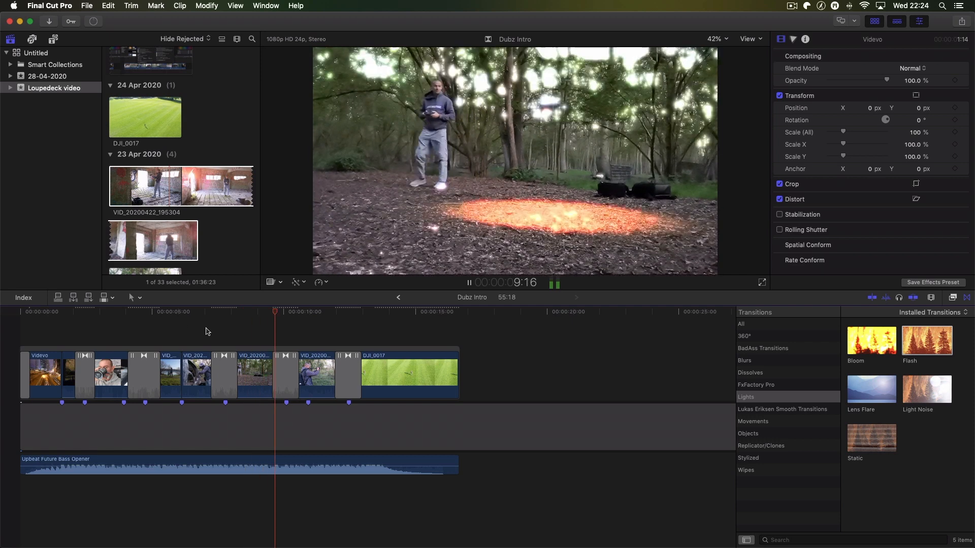
key("space")
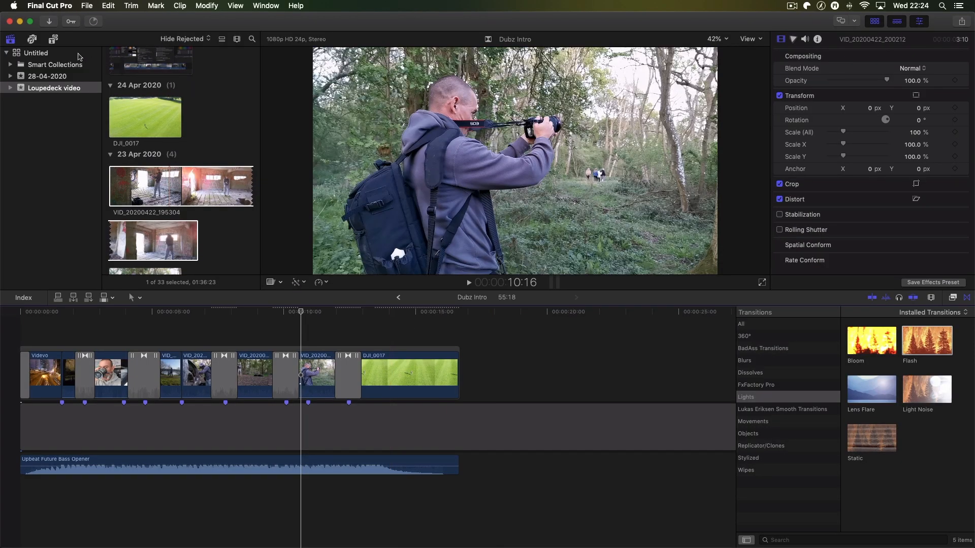
- Place a Custom generator above the clips from the start of the timeline and extend it to 16:16
left_click(54, 40)
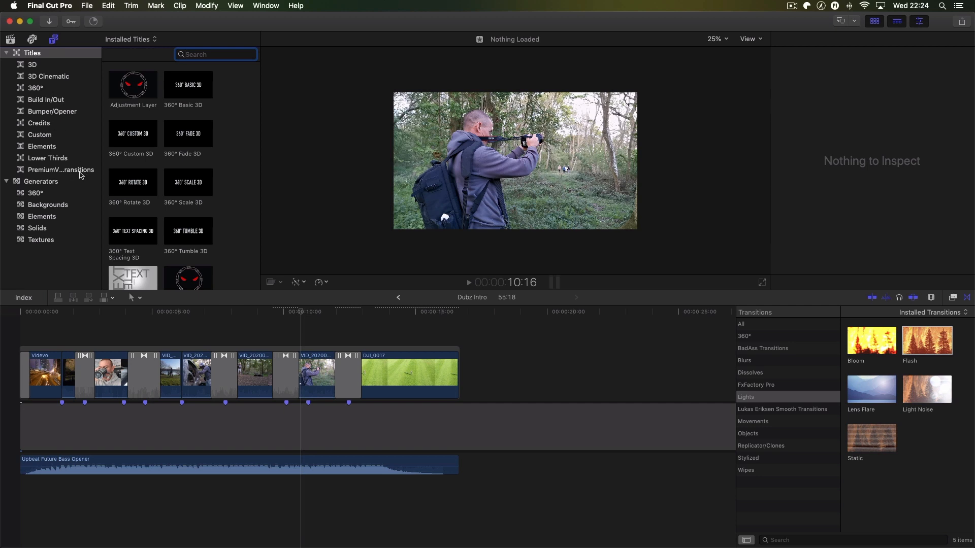
left_click(39, 183)
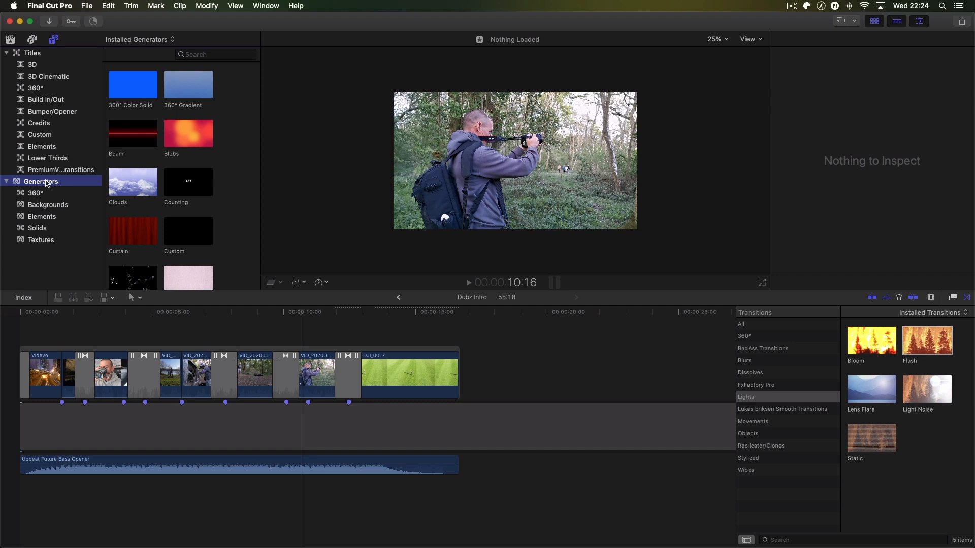
left_click_drag(182, 241, 21, 323)
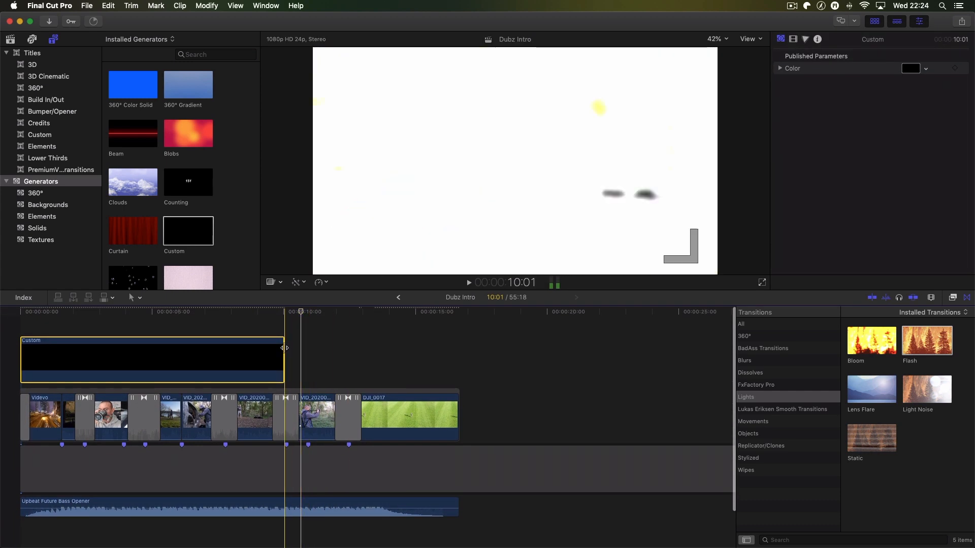
left_click_drag(285, 348, 460, 348)
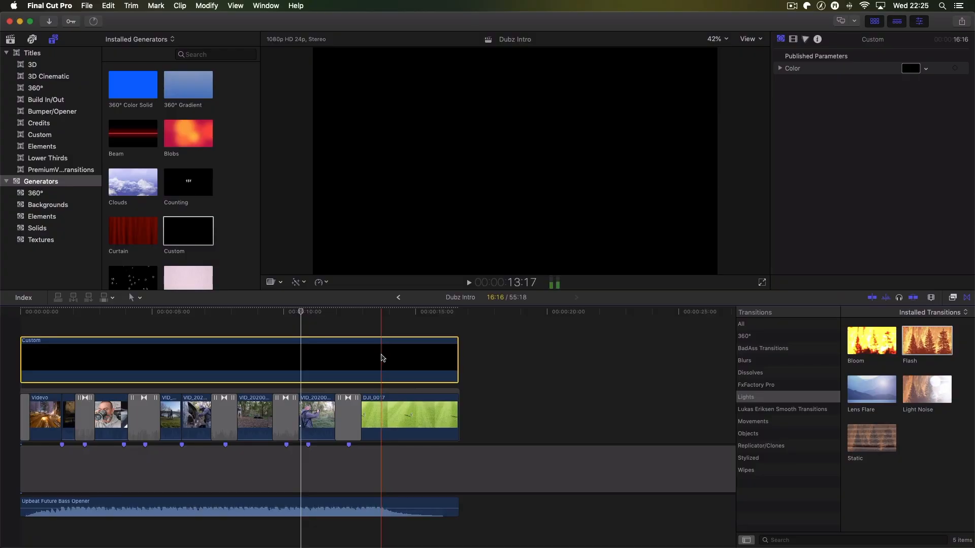
- Lower the opacity of the black Custom generator to about 85.28% so that it darkens the footage below
left_click(818, 40)
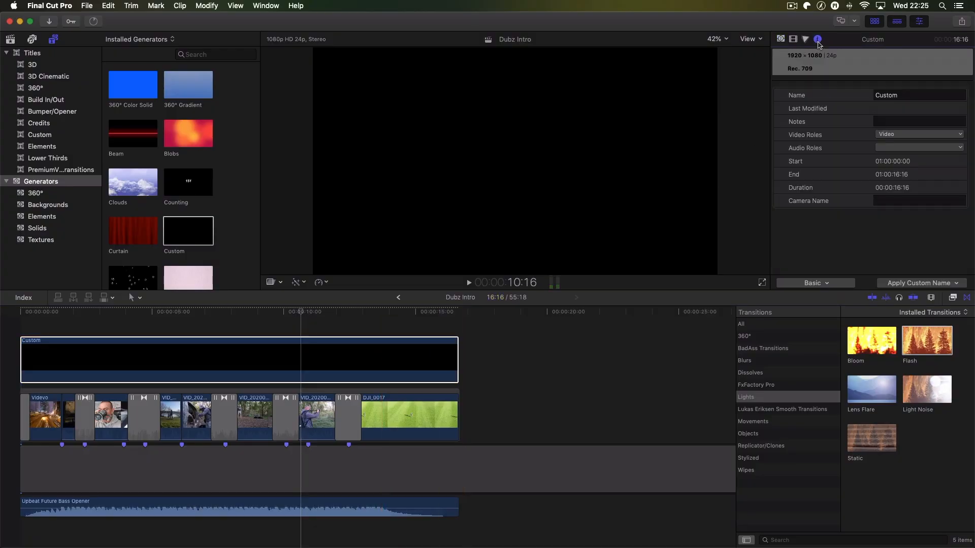
left_click(794, 40)
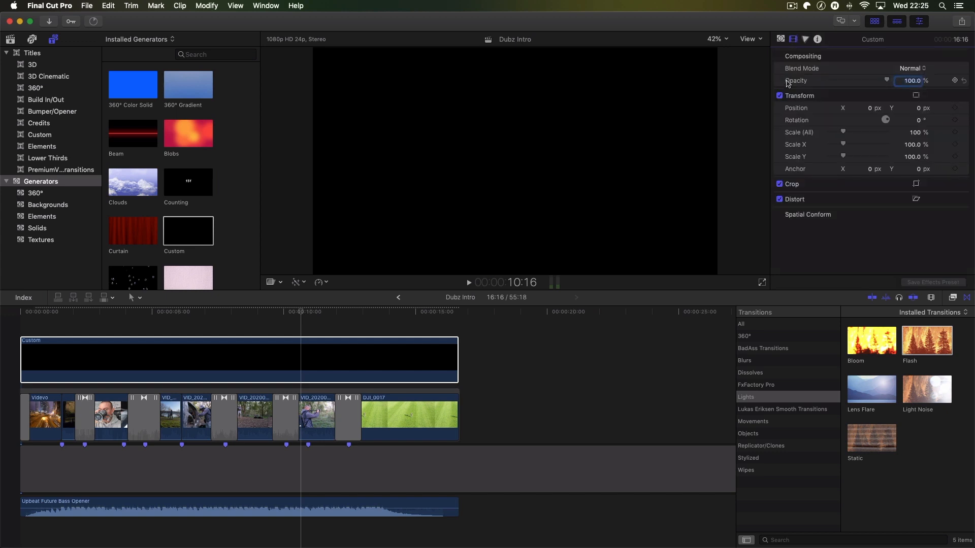
left_click_drag(888, 82, 884, 83)
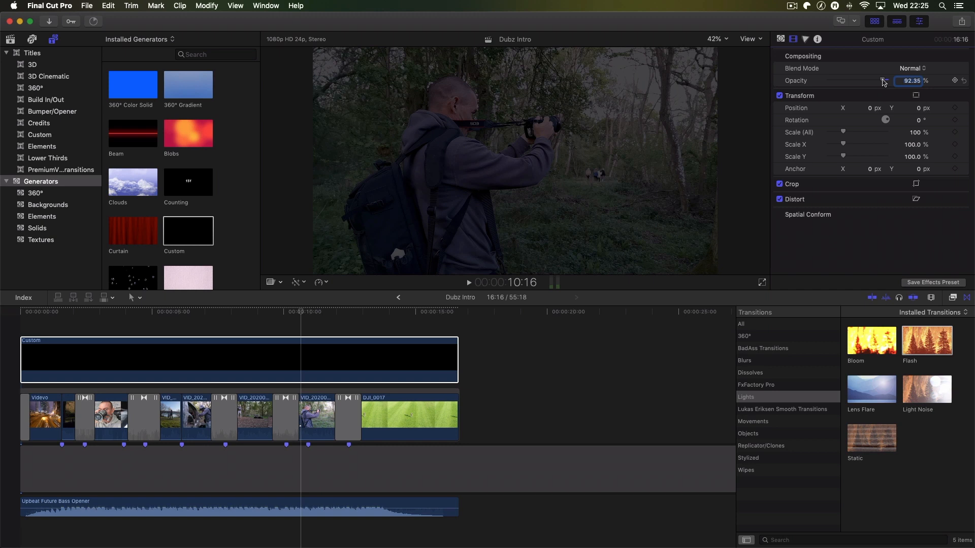
mouse_move(884, 83)
left_mouse_down()
mouse_move(853, 84)
mouse_move(884, 84)
left_mouse_up()
left_click_drag(884, 84, 881, 84)
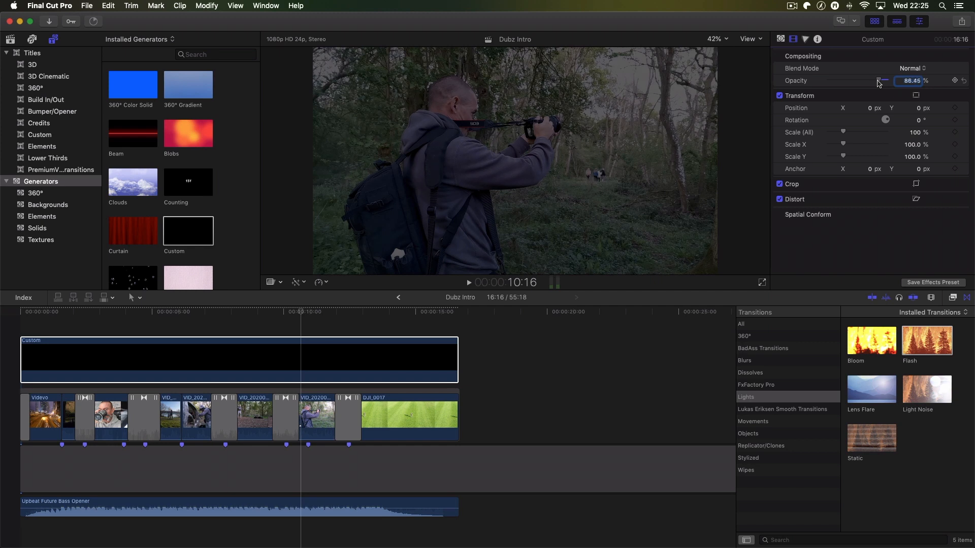
left_click_drag(879, 83, 879, 84)
- Add a Basic Title above the Custom generator at the very start of the timeline
left_click(622, 350)
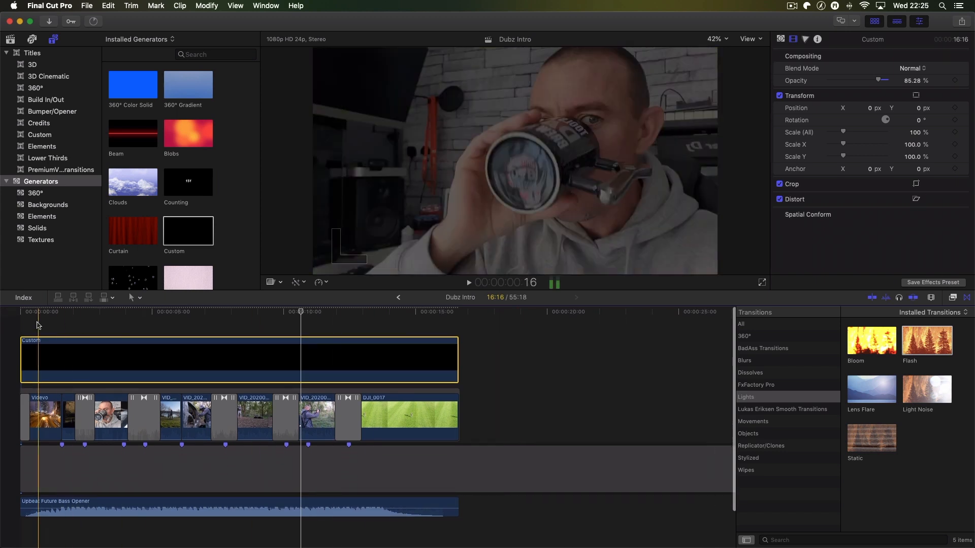
left_click(22, 314)
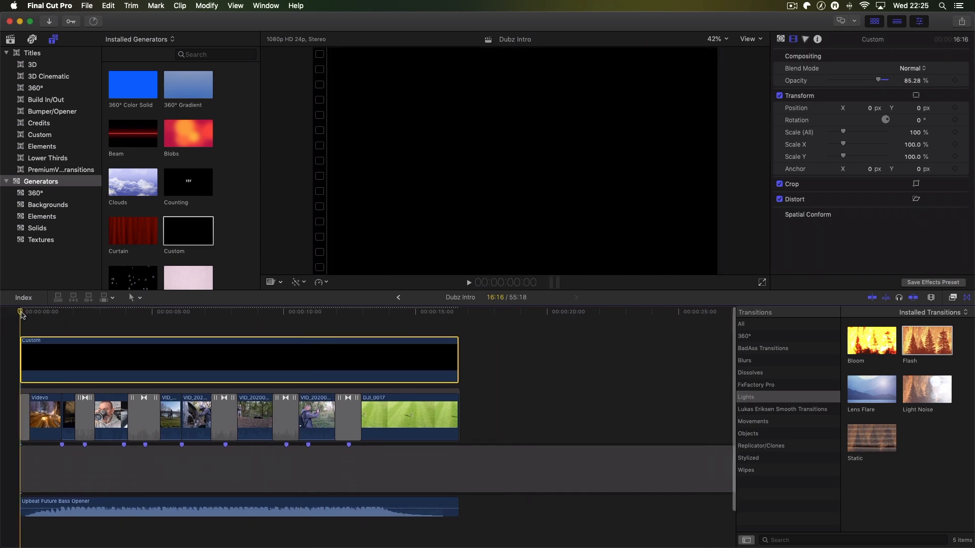
key("ctrl+t")
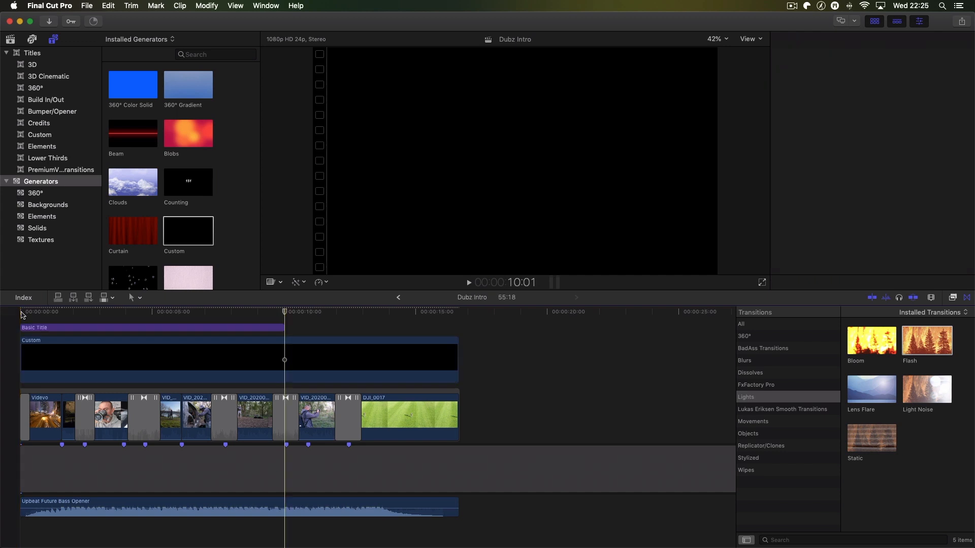
- Extend the Basic Title to 16:16 and split it at the music markers at 1:14 and 2:10
left_click_drag(283, 328, 458, 326)
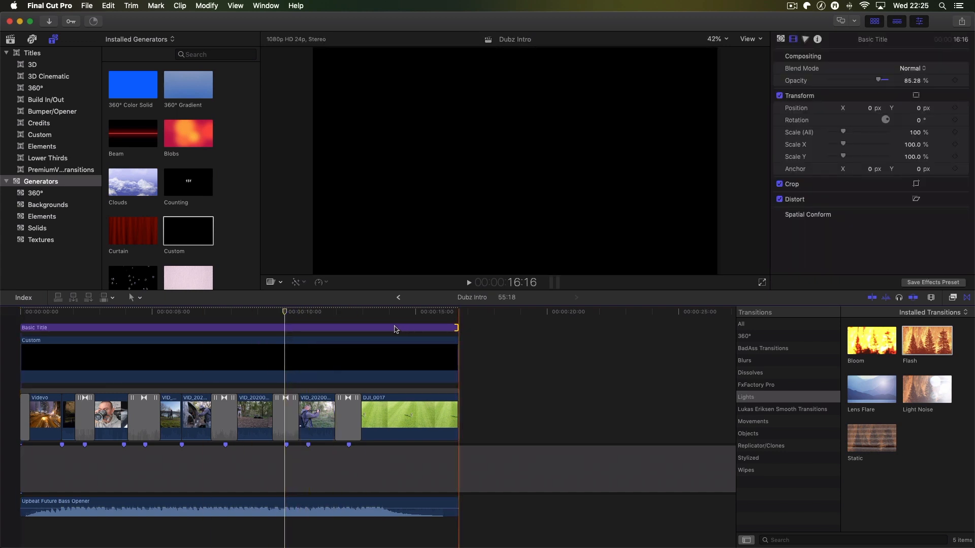
left_click(194, 328)
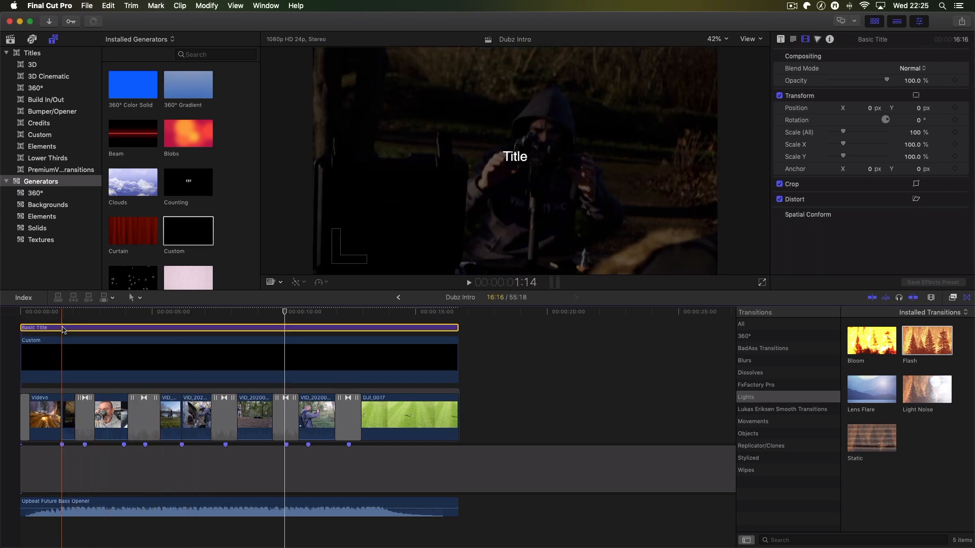
key("super+b")
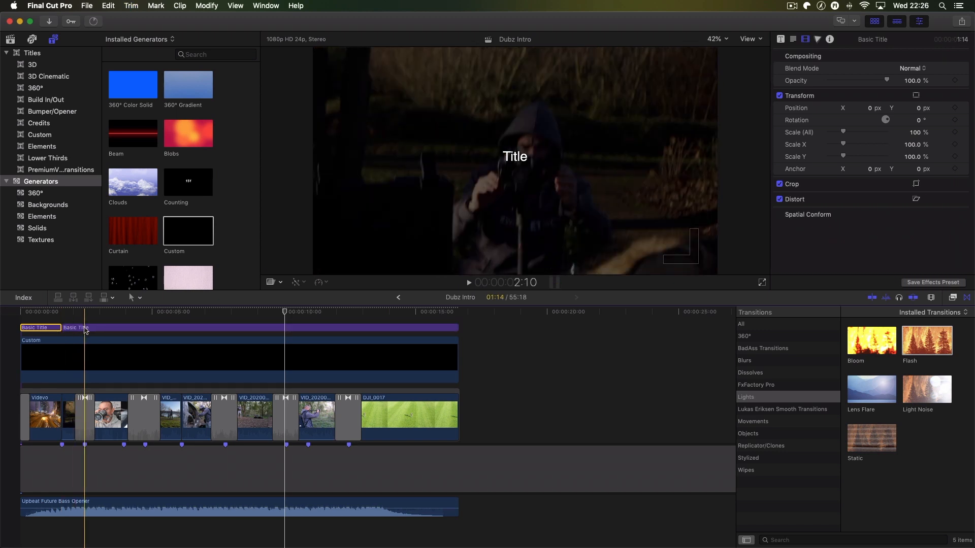
left_click(85, 328)
key("super+b")
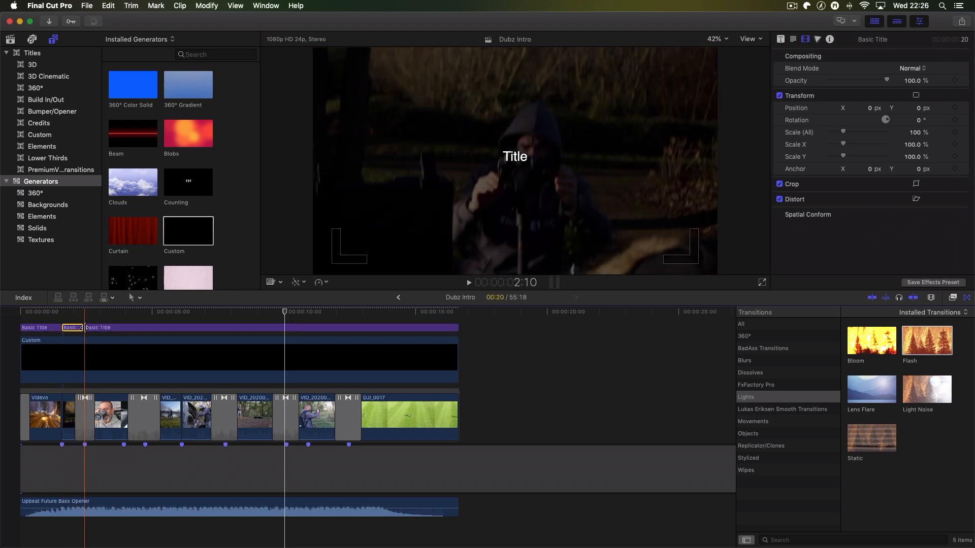
- Split the rest of the Basic Title at 4:17, 6:03, 7:18, 10:01 and 12:11 to match the music markers
left_click(146, 329)
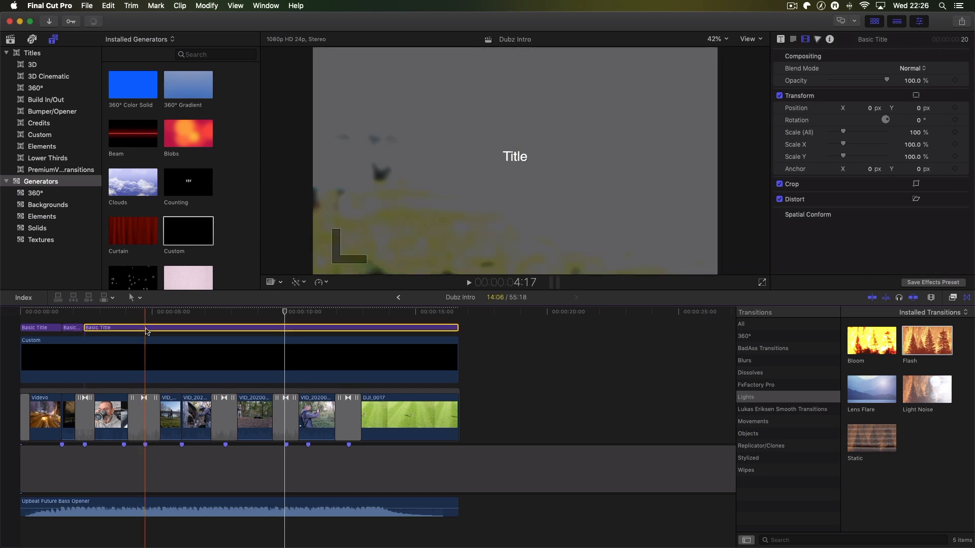
key("super+b")
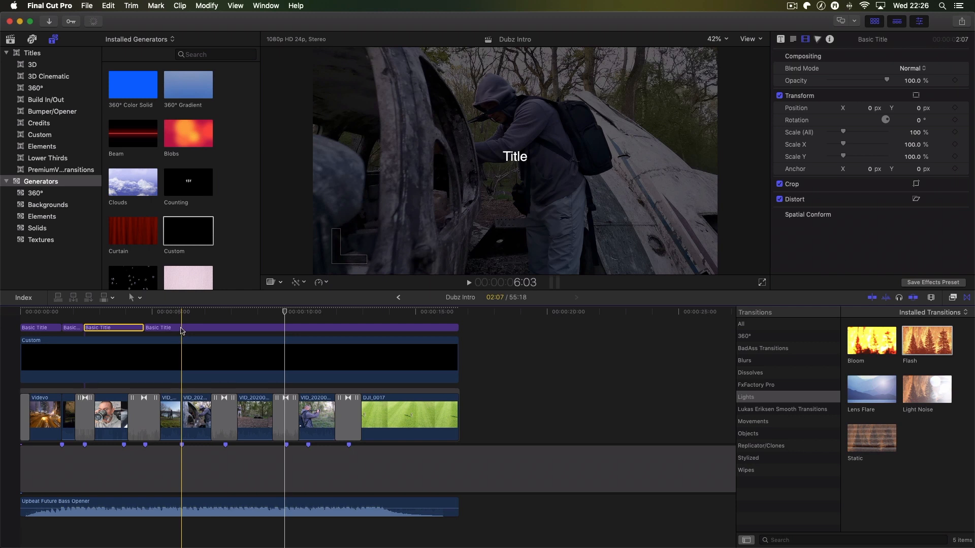
left_click(182, 329)
key("super+b")
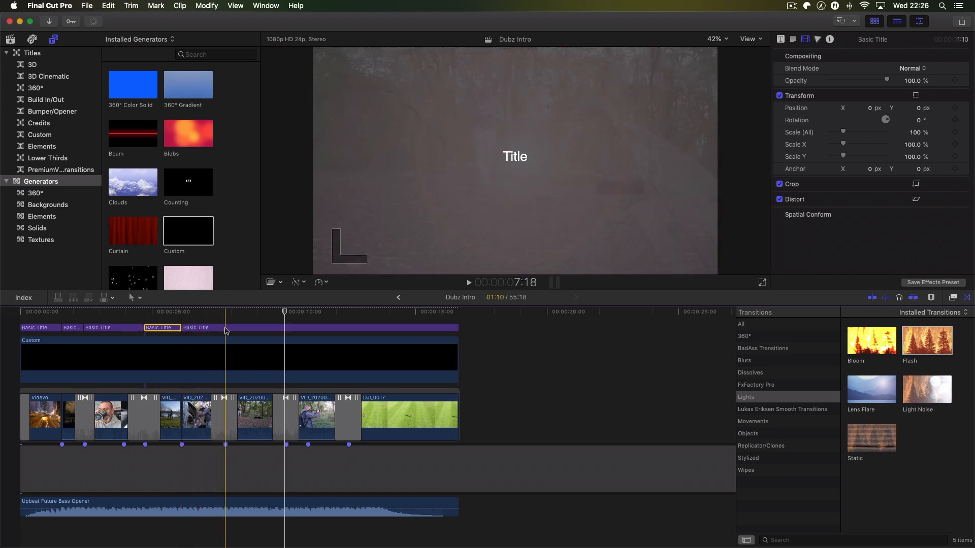
left_click(226, 330)
key("super+b")
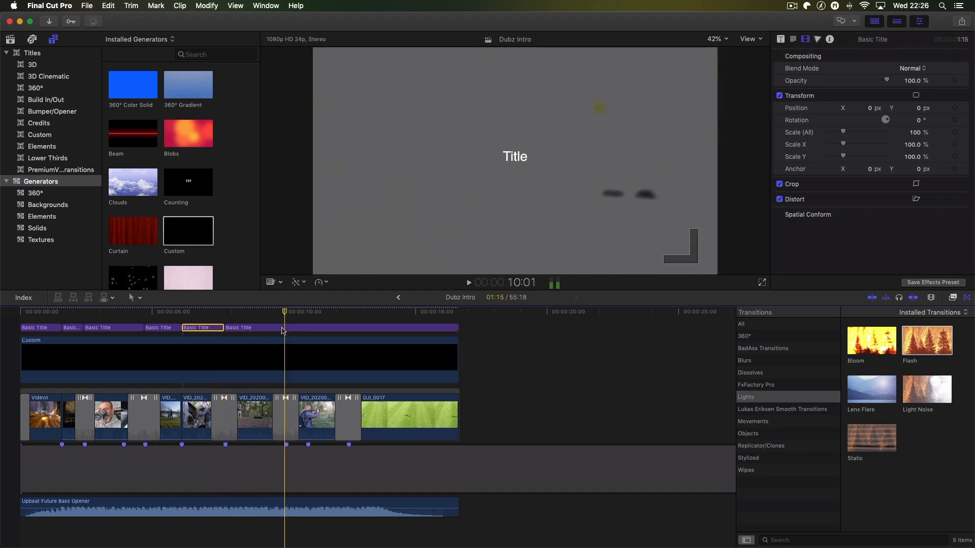
left_click(285, 331)
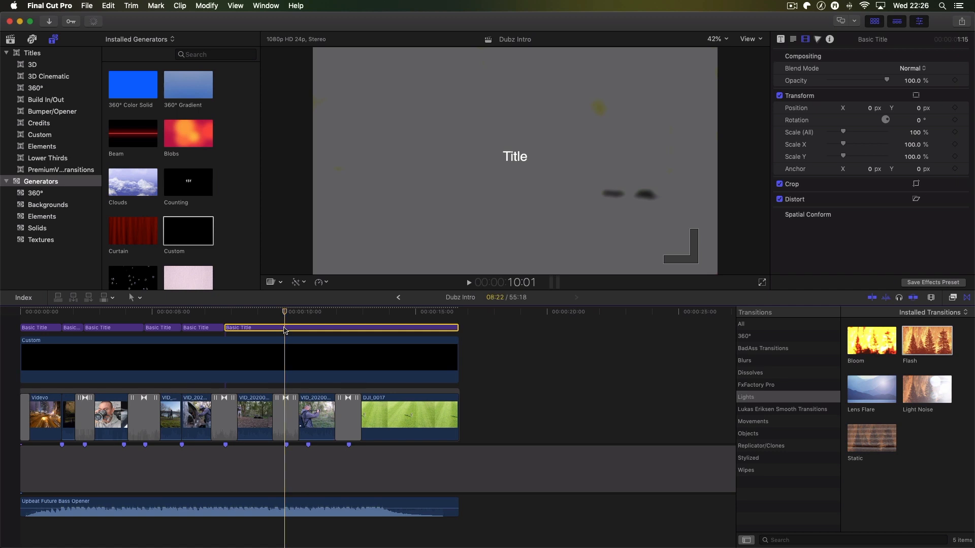
key("super+b")
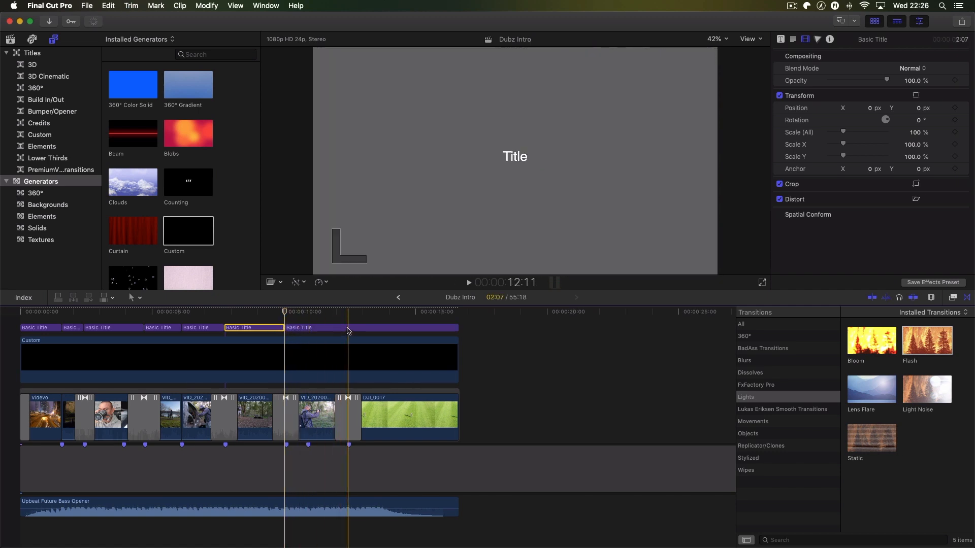
left_click(348, 331)
key("super+b")
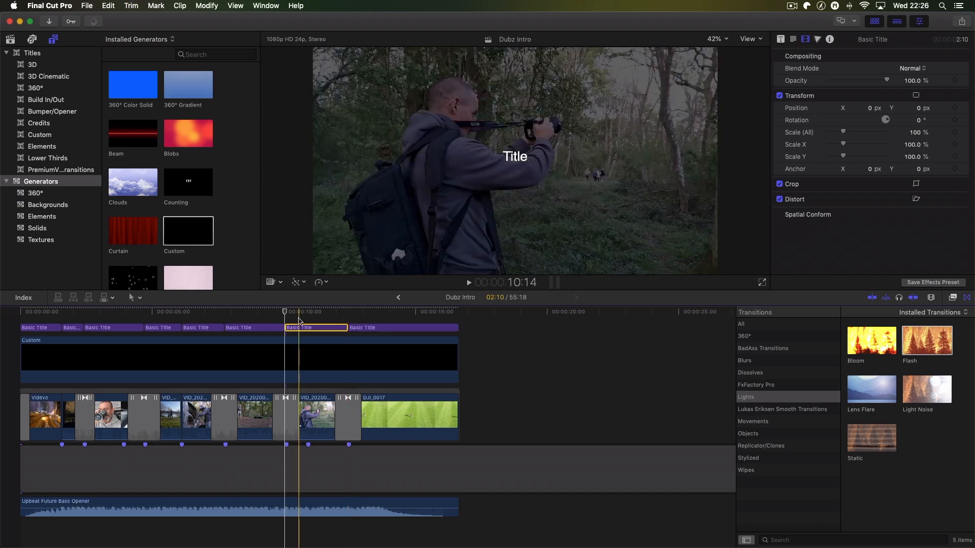
- Change the first title segment's text to DUBZ HILL and place the playhead over it at 0:15
left_click(41, 328)
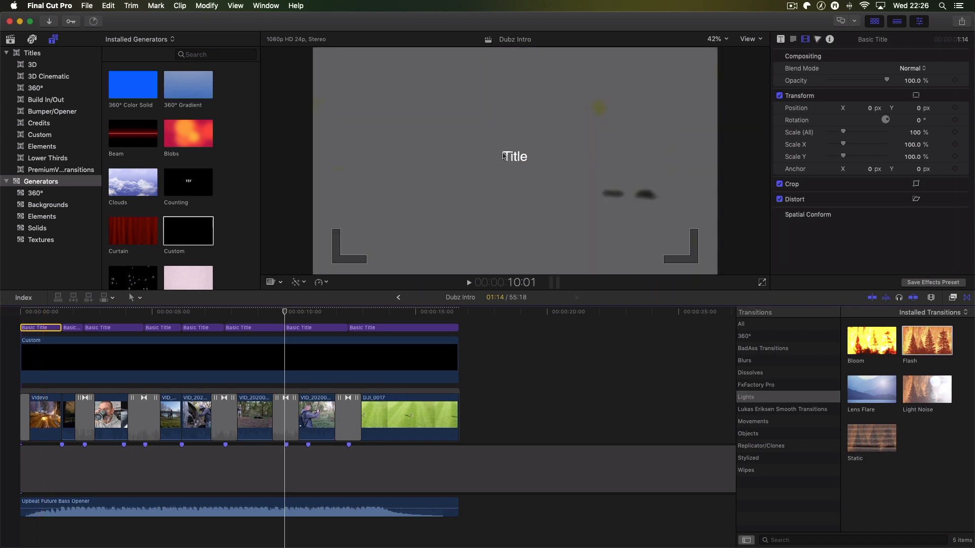
left_click(794, 41)
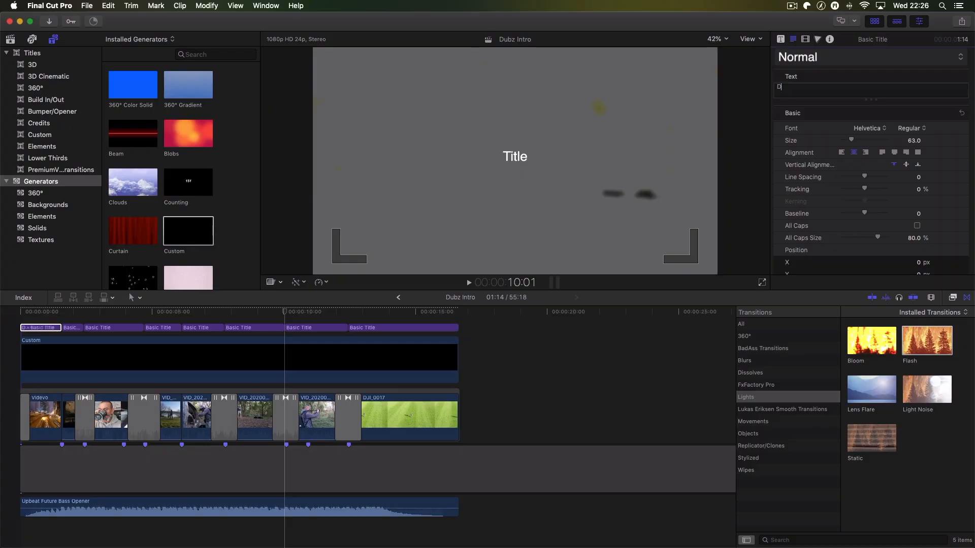
type("UBZ HILL")
left_click(38, 329)
left_click(38, 313)
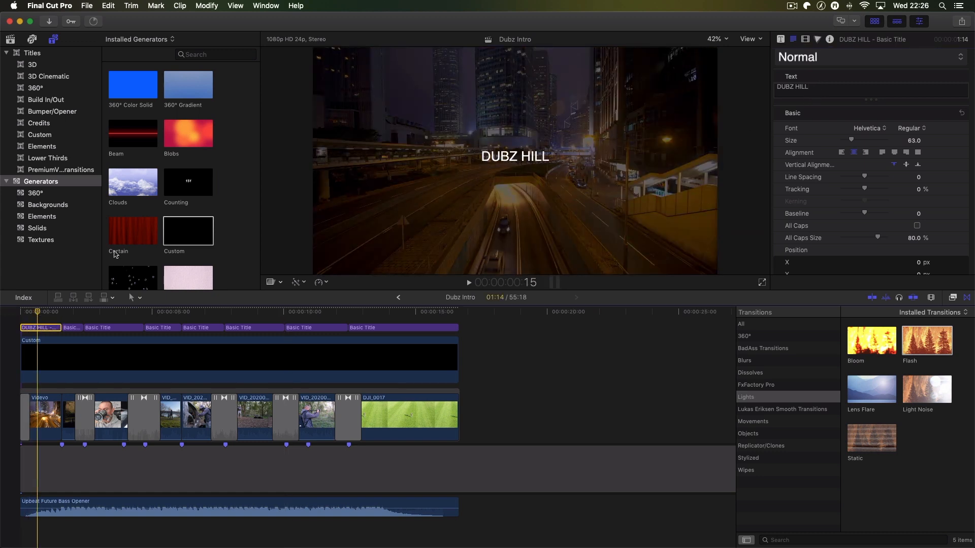
- Style the DUBZ HILL title in Hiragino Kaku Gothic Std at size 126, with line spacing 18 and tracking about 20.13%
left_click(886, 131)
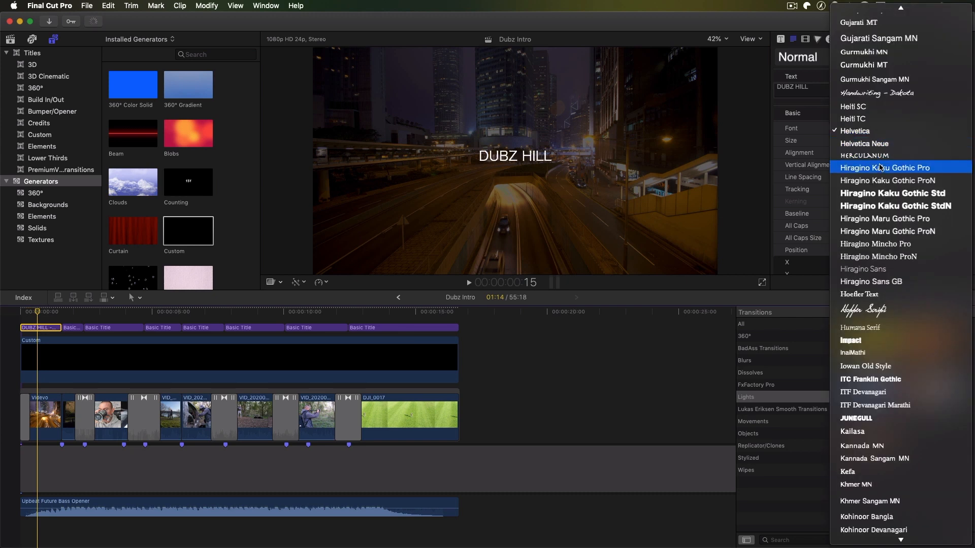
left_click(882, 193)
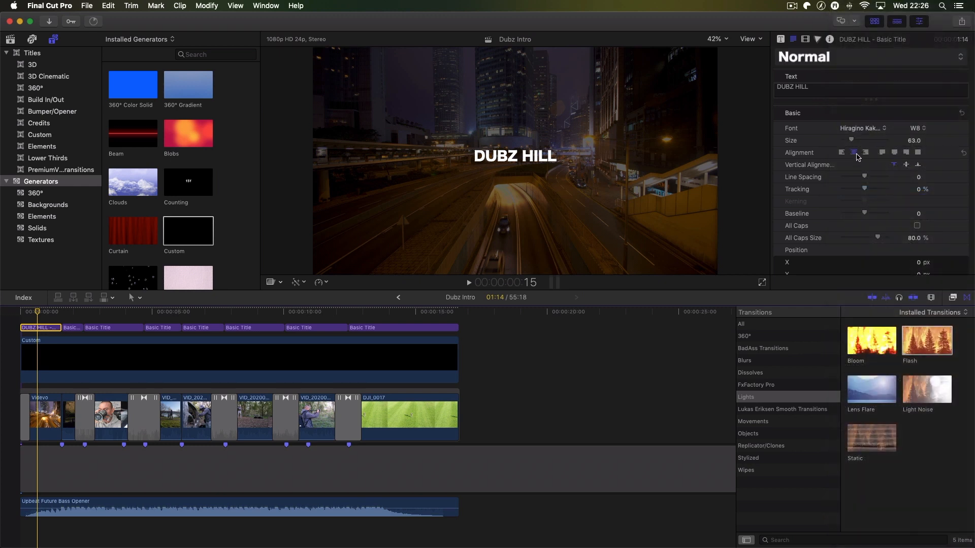
left_click_drag(851, 142, 862, 142)
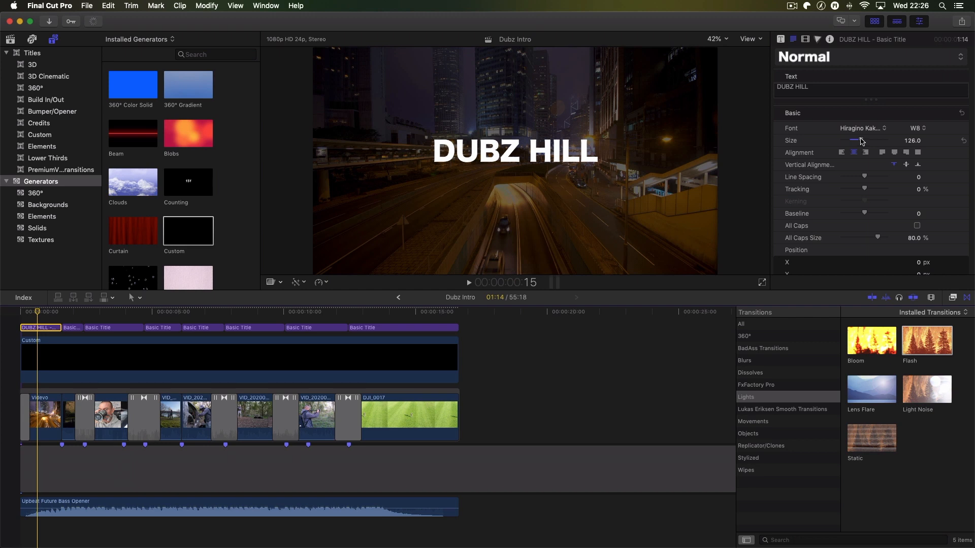
left_click_drag(866, 177, 871, 189)
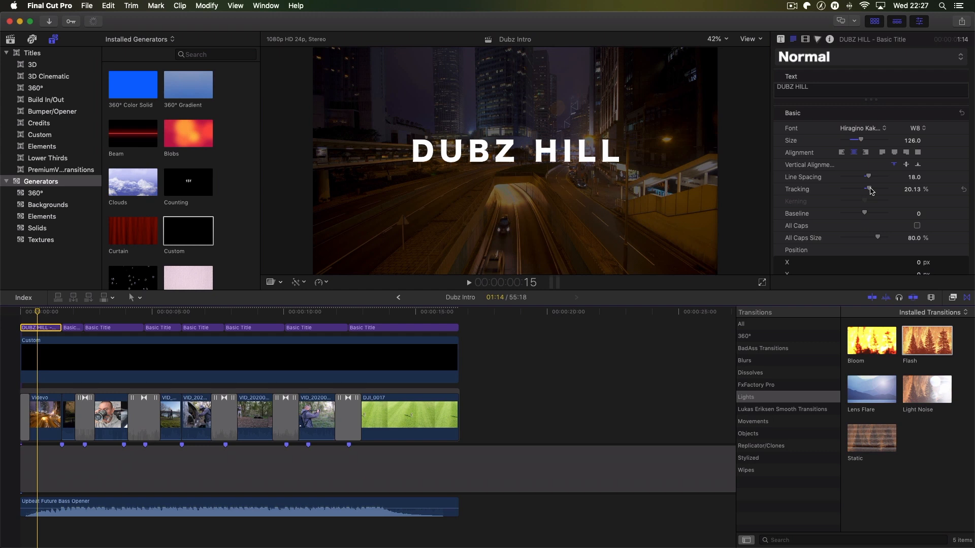
- Switch the DUBZ HILL title's font to Impact and enlarge it to size 160
left_click(885, 129)
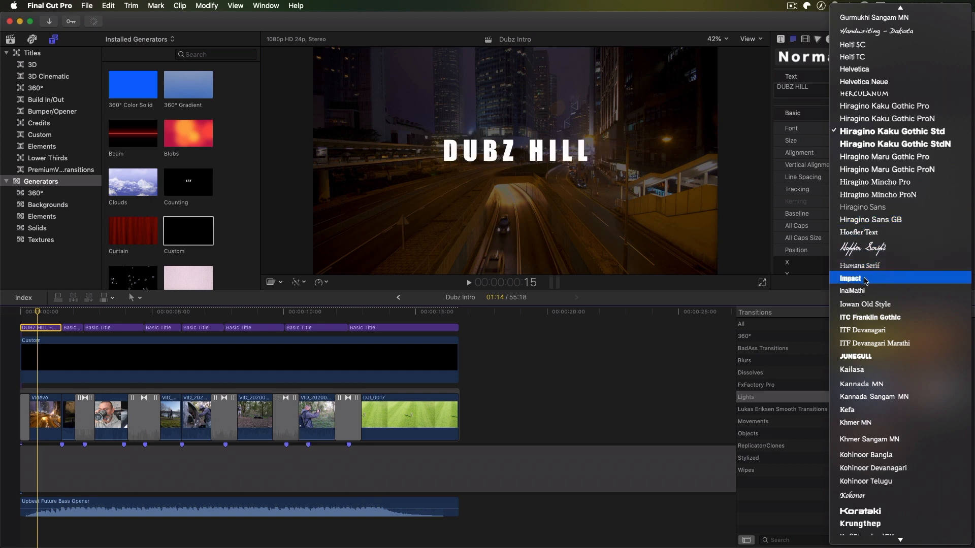
left_click(865, 281)
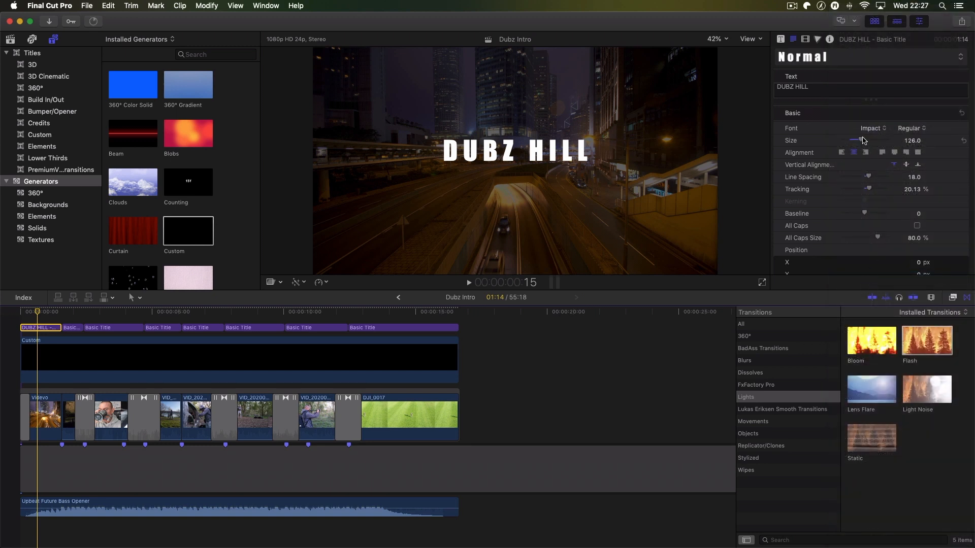
left_click_drag(863, 141, 868, 141)
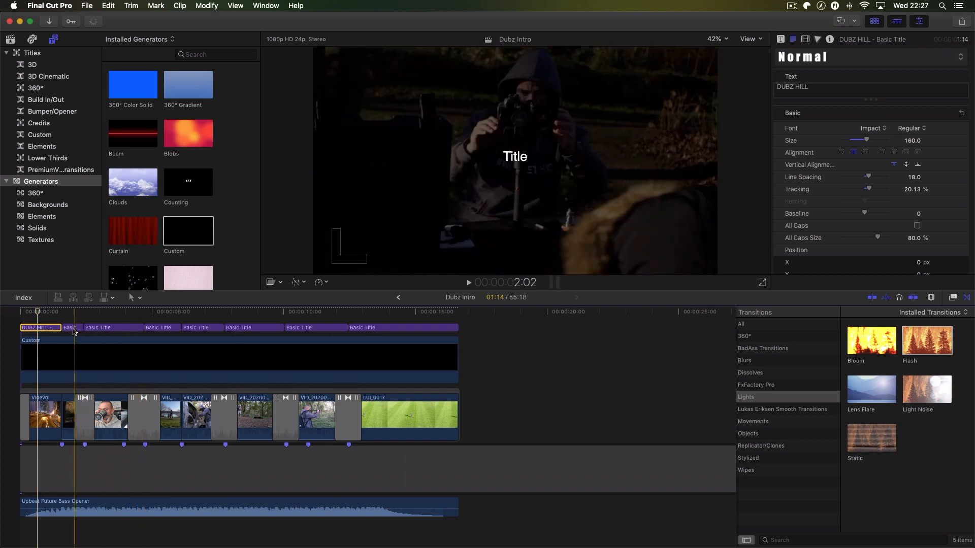
- Change the second title segment's text to GIMBLES
left_click(73, 329)
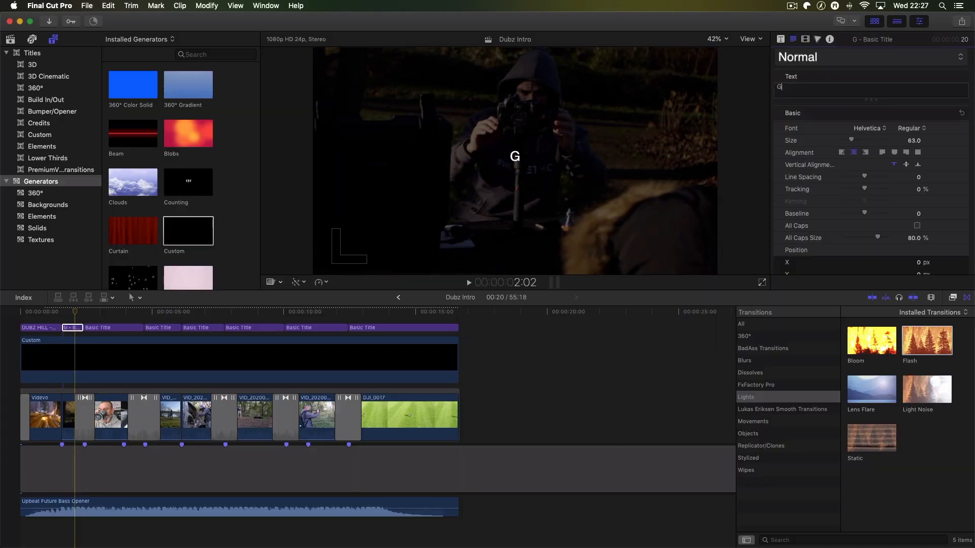
type("GIMBLES")
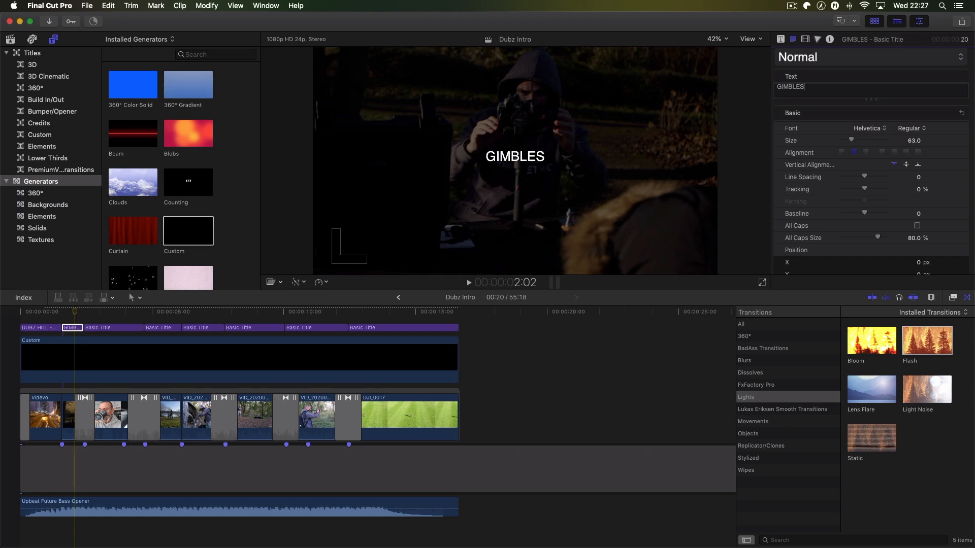
- Check the DUBZ HILL title's formatting and set the GIMBLES title to the same Impact font at size 160
left_click(36, 328)
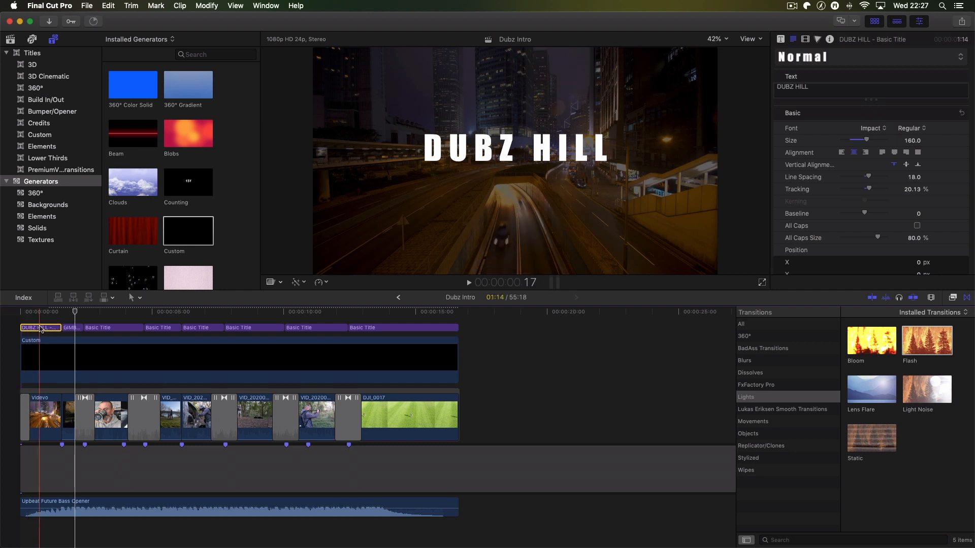
scroll(41, 329, "right", 1)
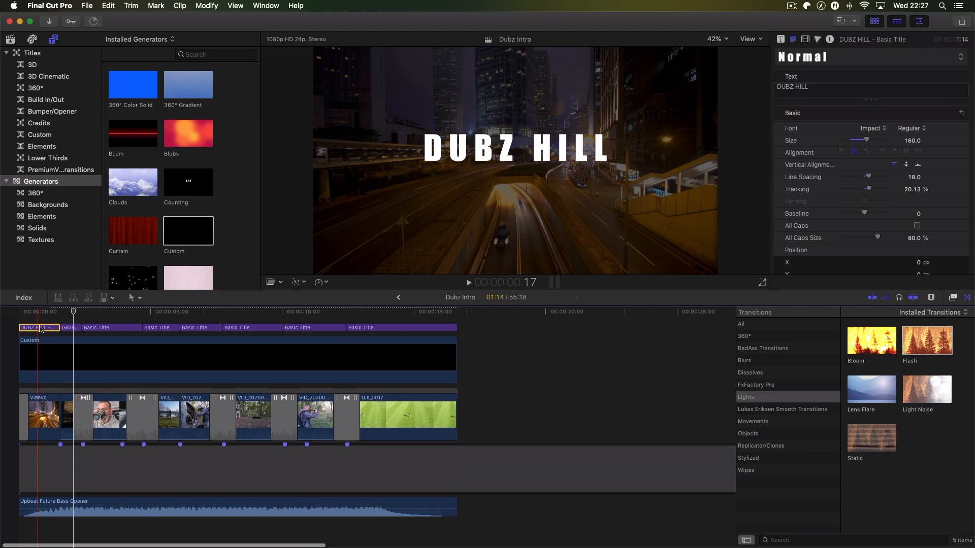
scroll(41, 329, "left", 1)
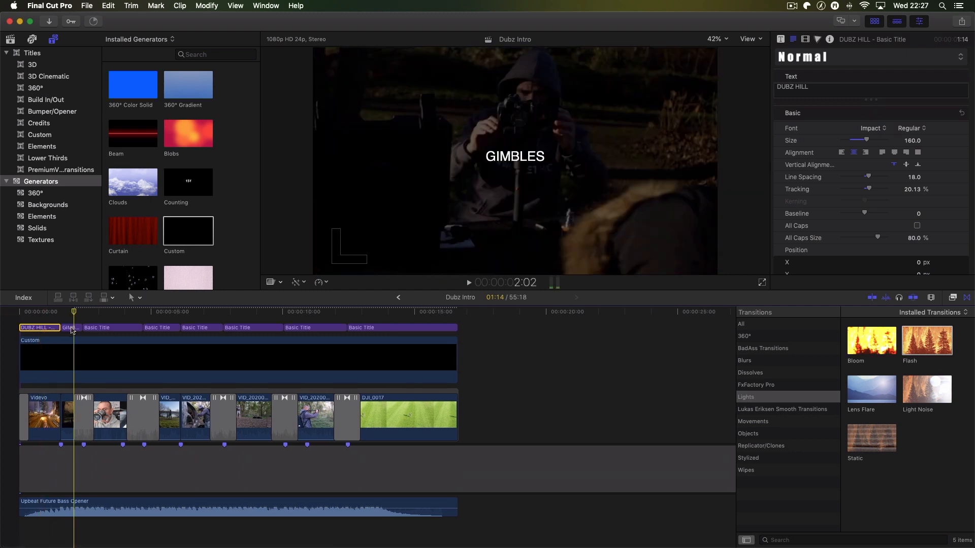
left_click(74, 329)
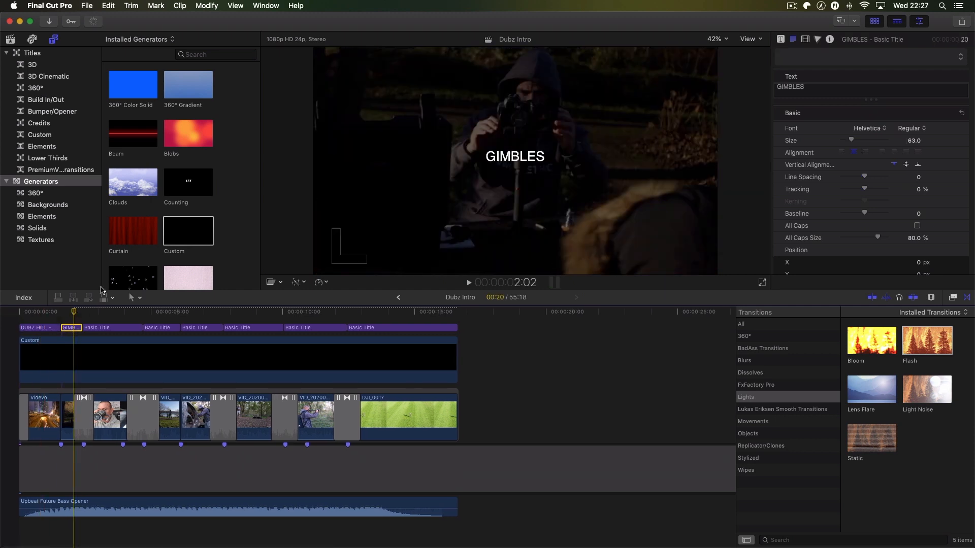
left_click(887, 131)
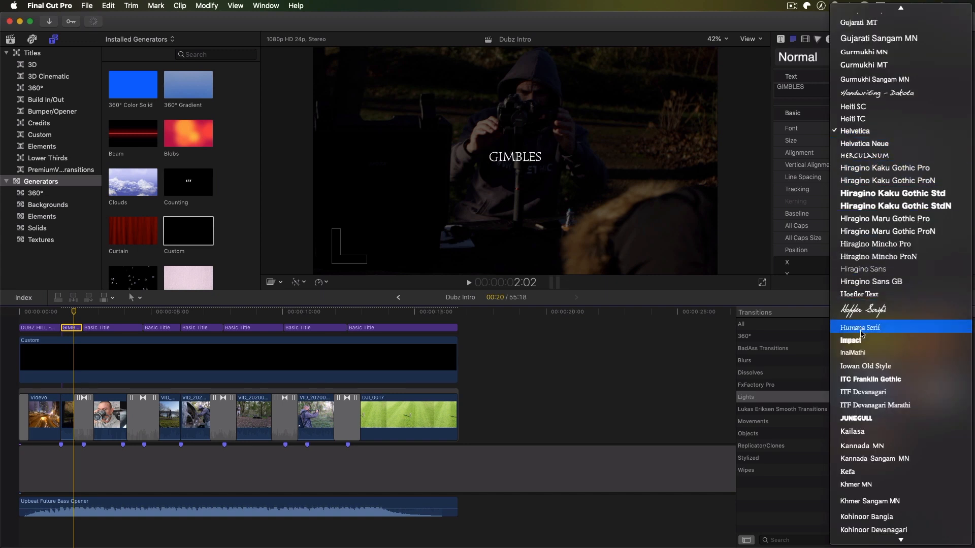
left_click(863, 341)
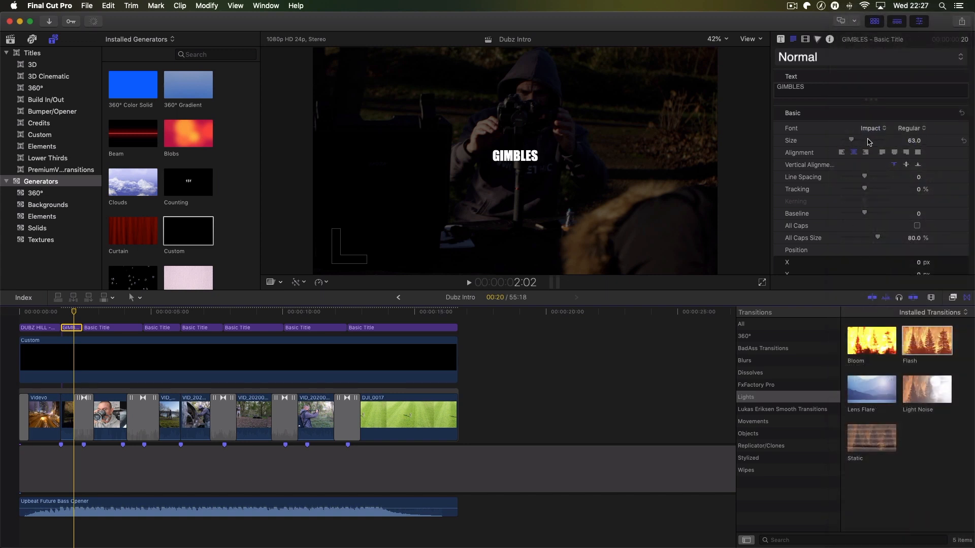
left_click(912, 141)
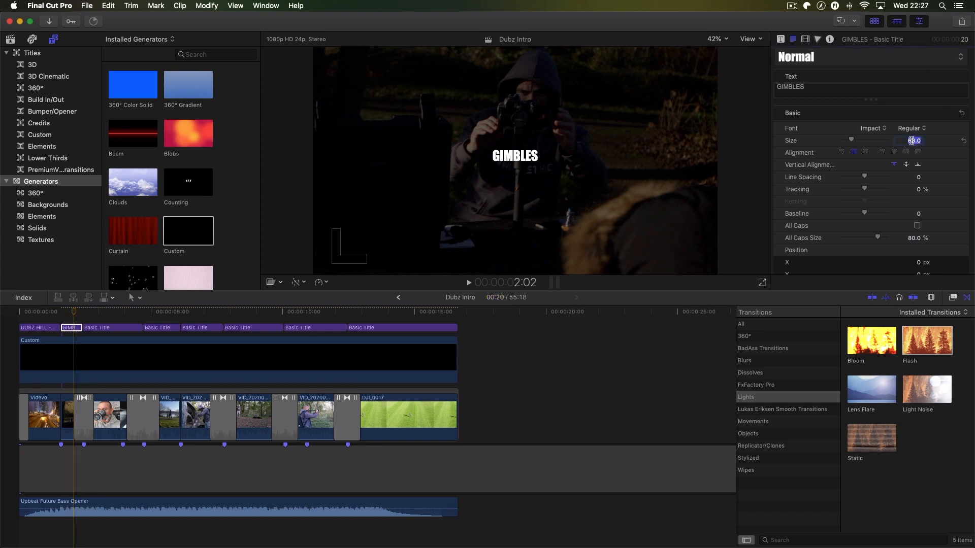
type("1")
key("Return")
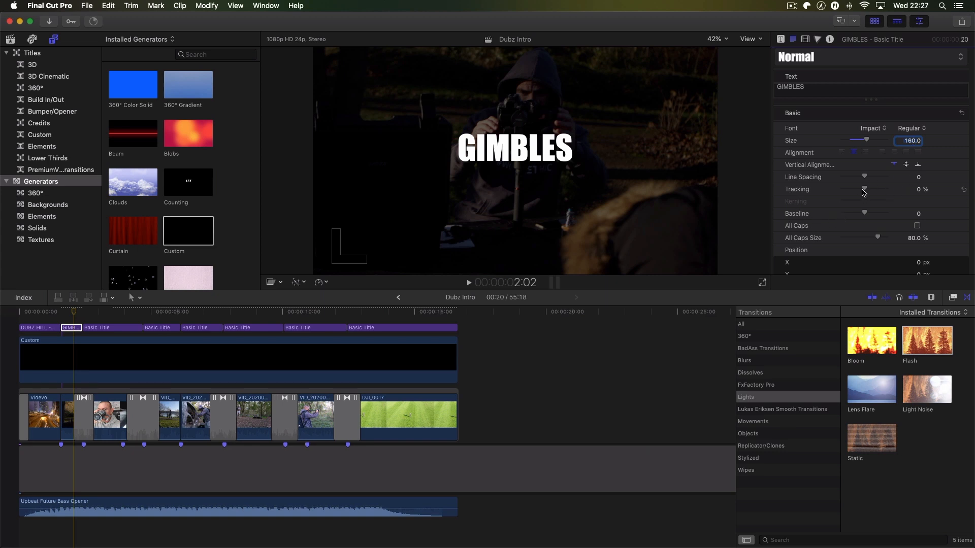
- Compare the DUBZ HILL title's formatting and set the GIMBLES title's tracking to 20.13%
left_click(40, 328)
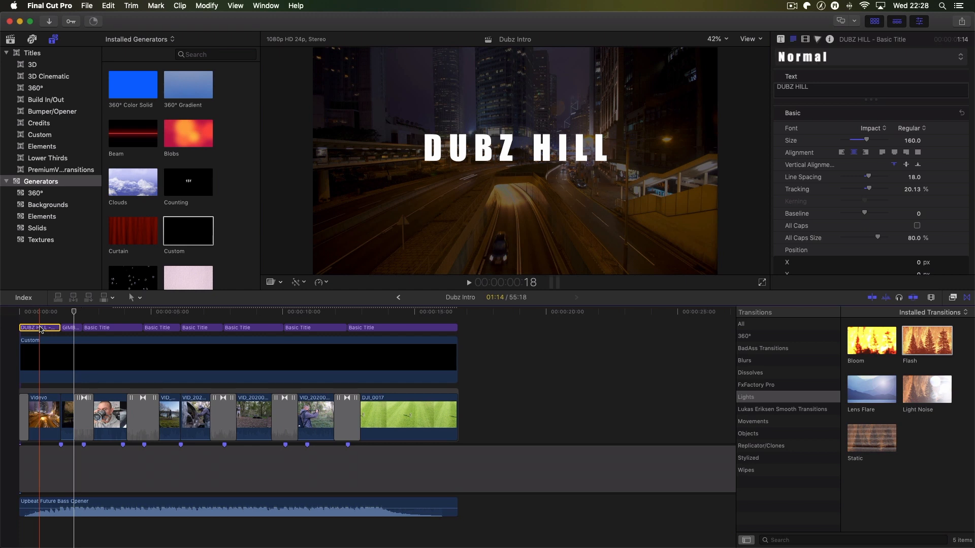
left_click(70, 328)
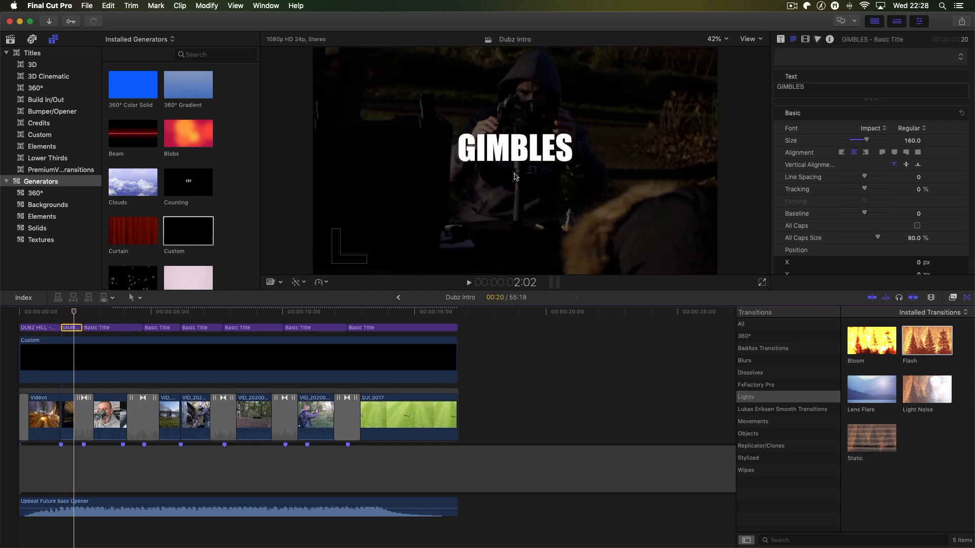
left_click(918, 190)
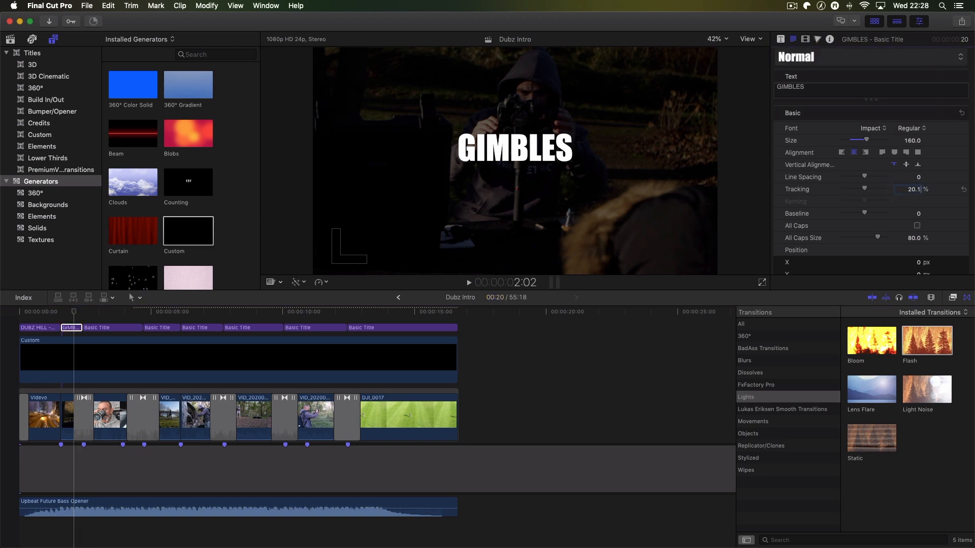
type("3")
key("Return")
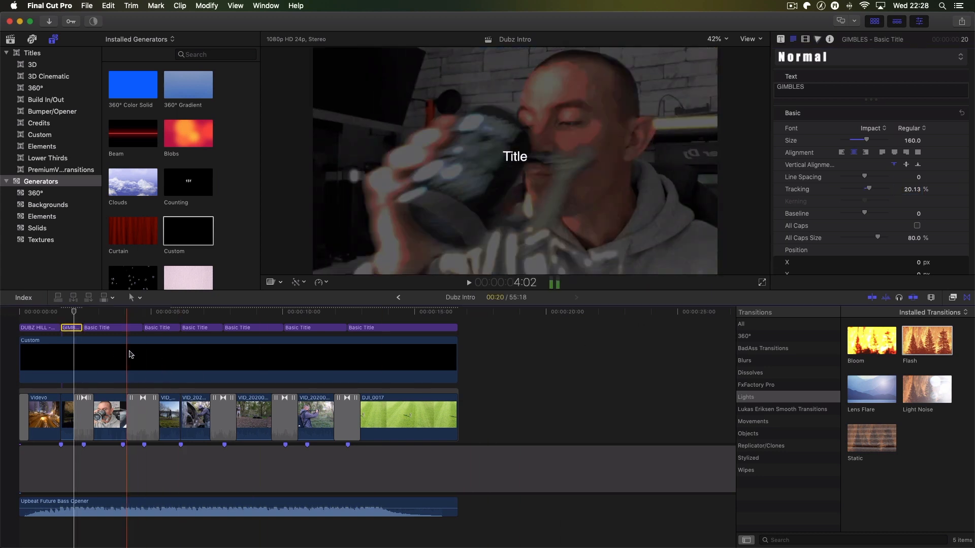
- Change the third title segment's text to TEA DRINKER
left_click(113, 311)
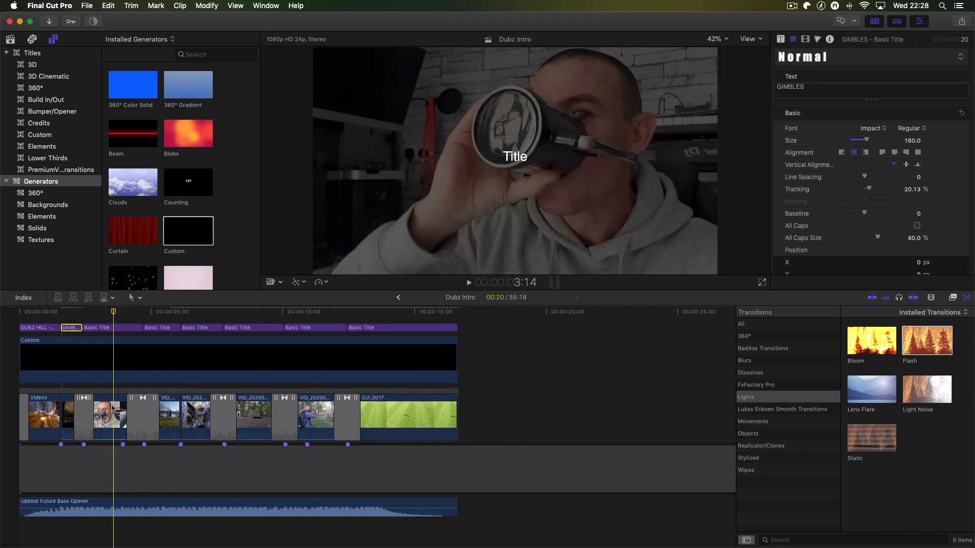
left_click(113, 330)
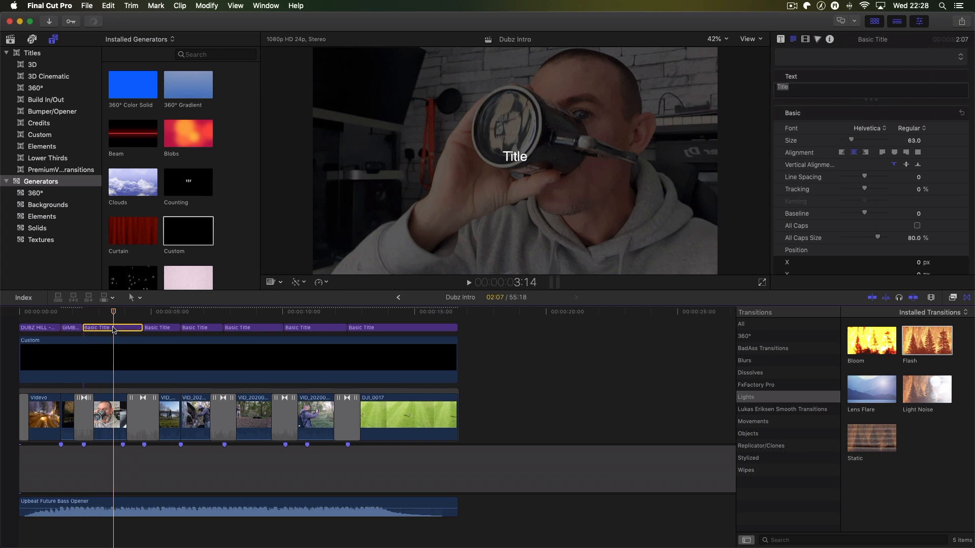
double_click(784, 87)
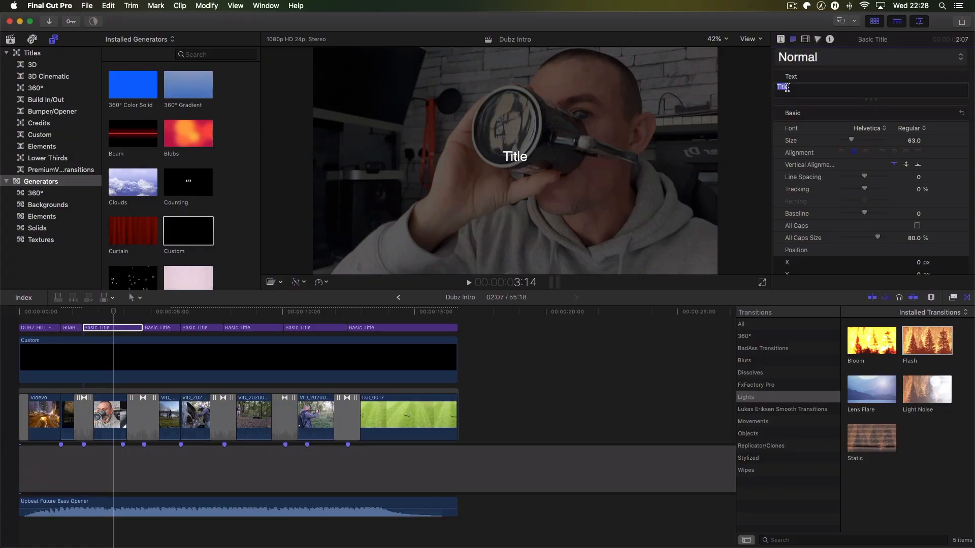
type("TEA DRINKER")
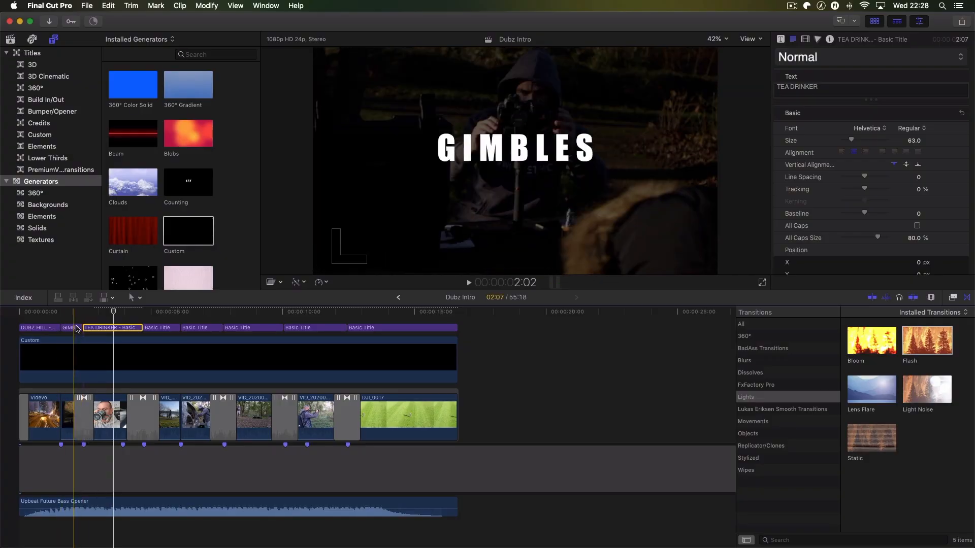
- Check the GIMBLES title's formatting and set the TEA DRINKER title's tracking to 20.03% and size to 160
left_click(72, 328)
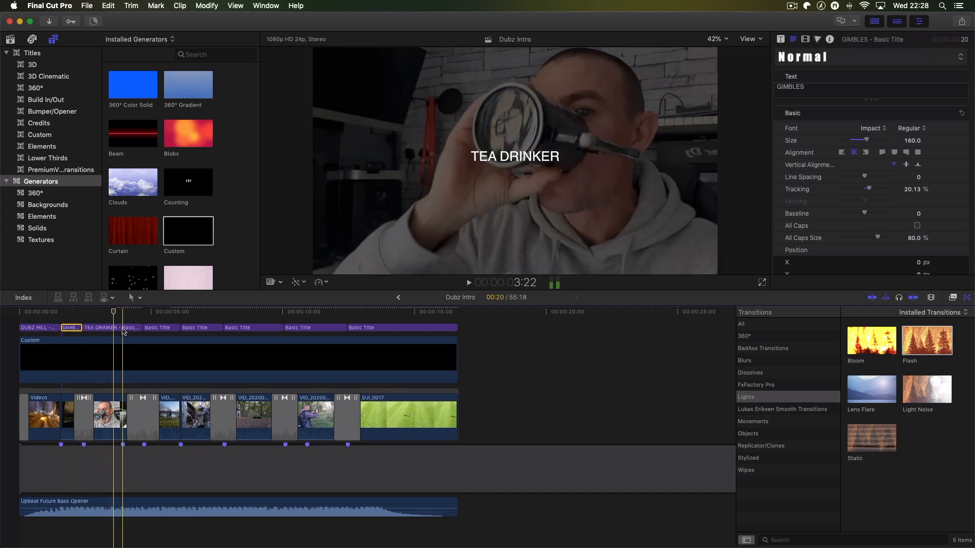
left_click(101, 328)
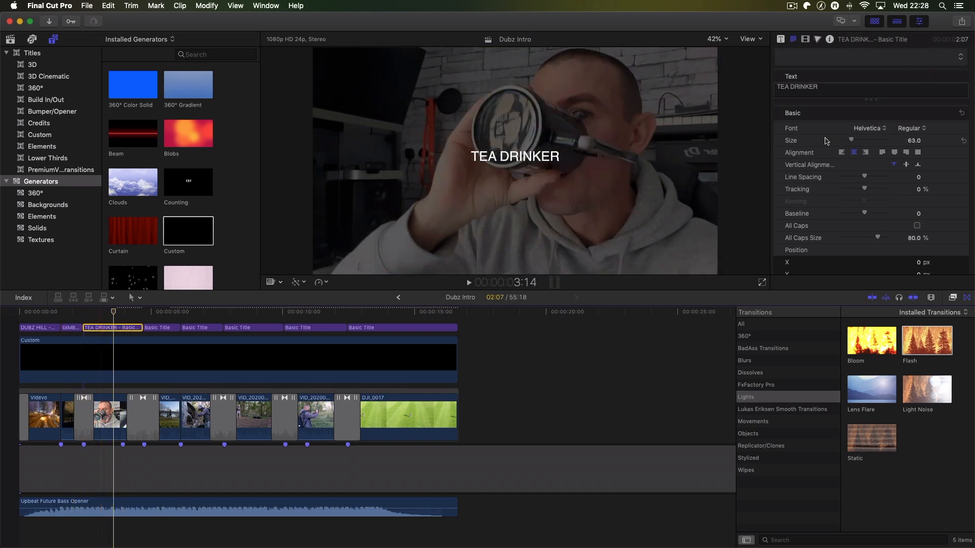
left_click(918, 190)
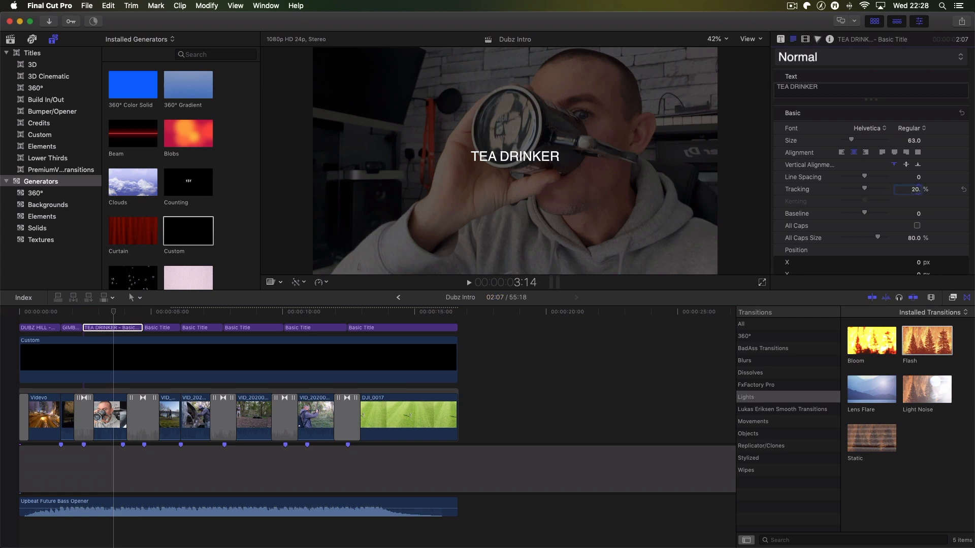
key("Return")
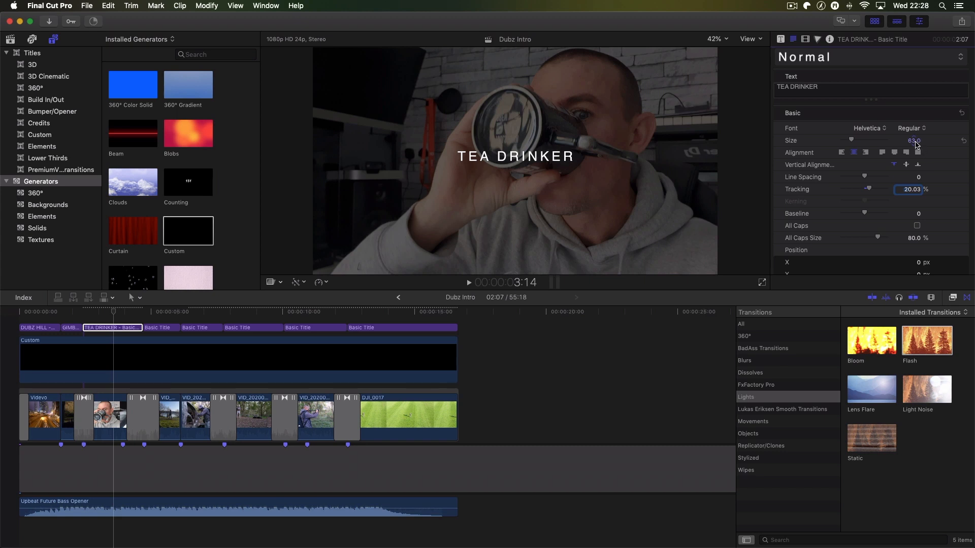
left_click(915, 141)
key("BackSpace")
type("160")
key("Return")
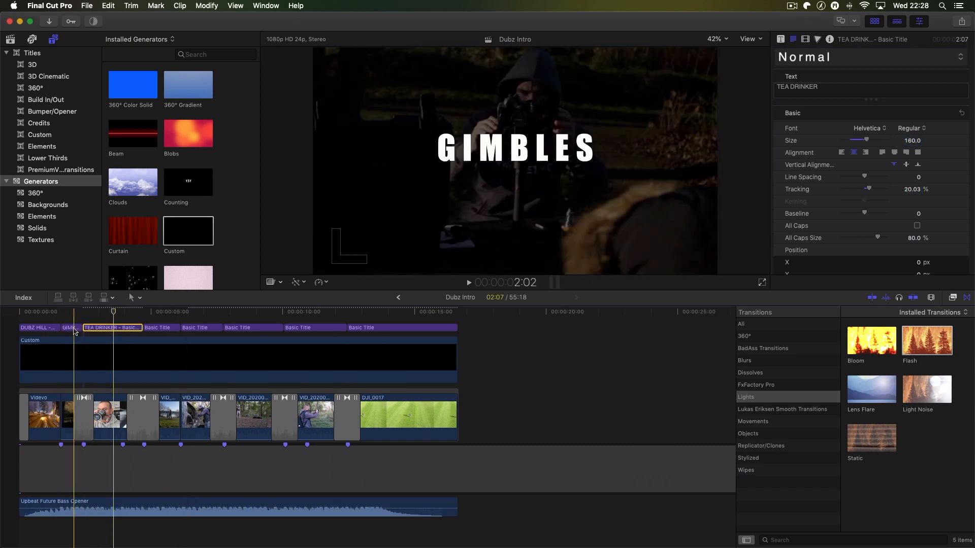
- Check which font the GIMBLES title uses and switch the TEA DRINKER title's font to Impact
left_click(75, 331)
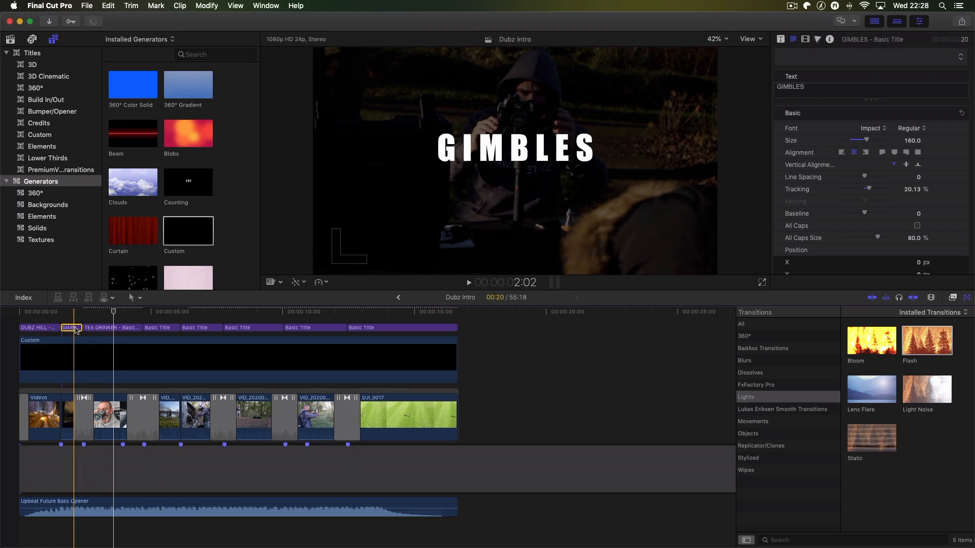
left_click(109, 328)
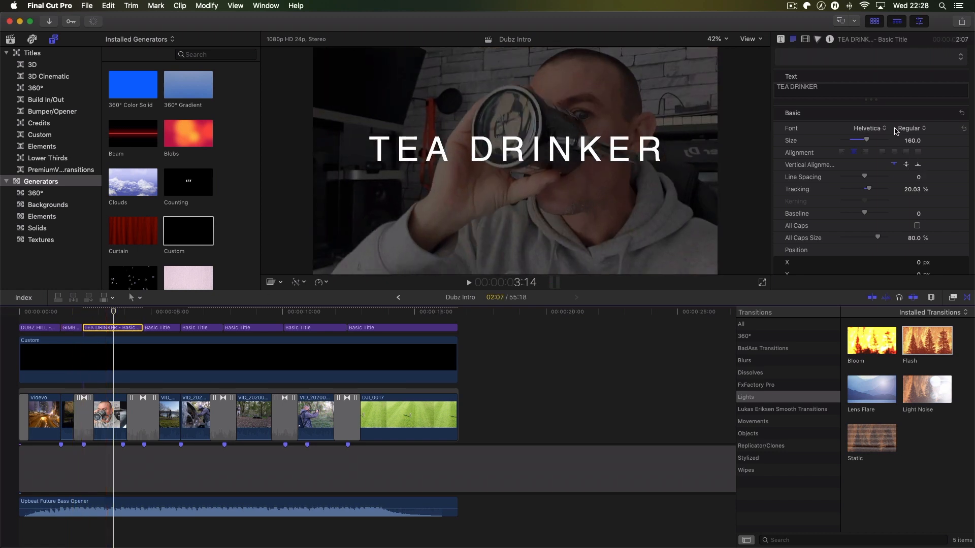
left_click(882, 131)
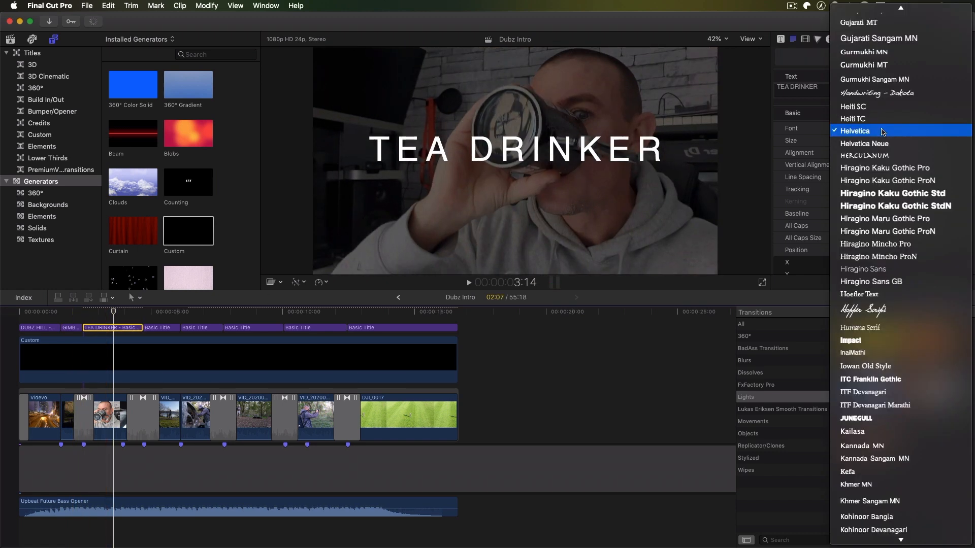
left_click(880, 340)
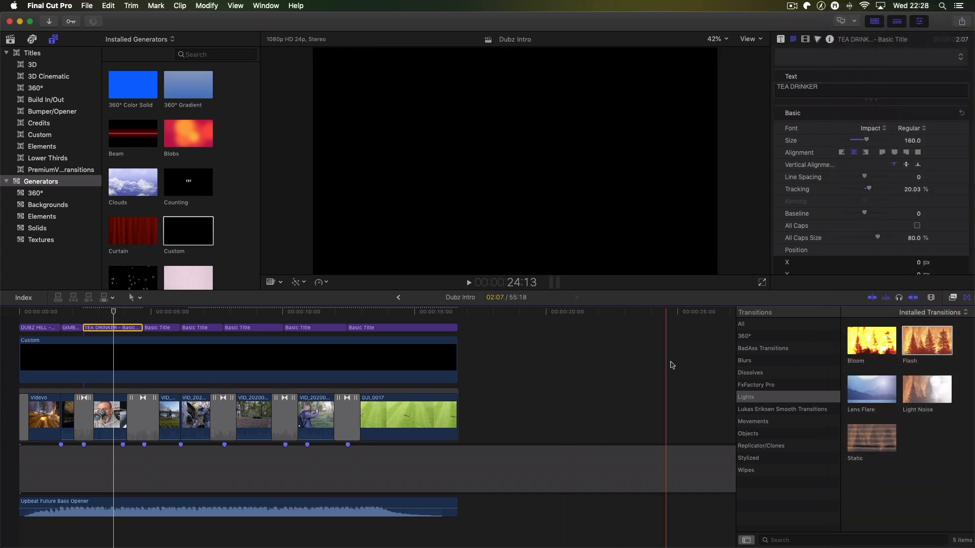
- Set the fourth title segment's tracking to 20.03% and its size to 160
left_click(164, 330)
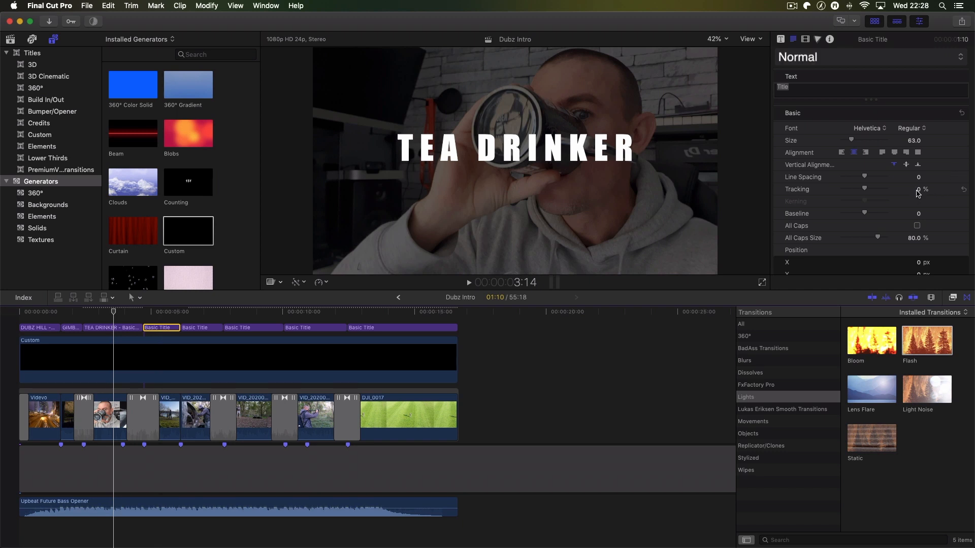
left_click(917, 190)
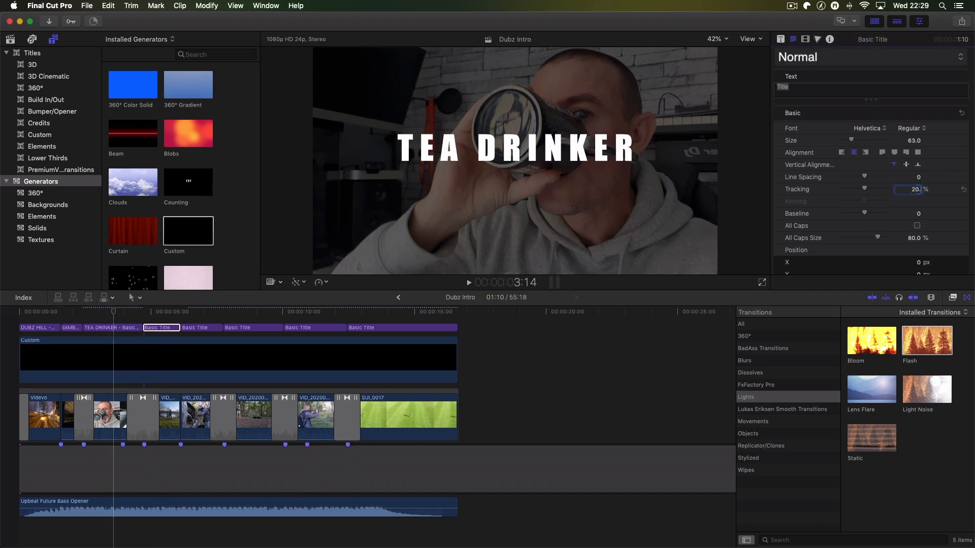
key("Return")
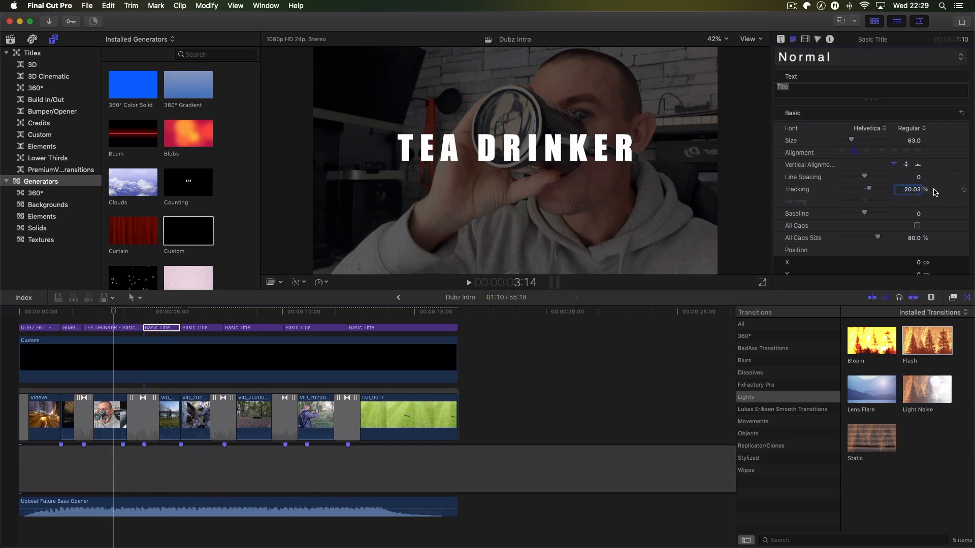
left_click(914, 141)
type("1")
key("Return")
- Change the fourth title segment's text to TECH TOYS and its font to Impact
left_click(167, 312)
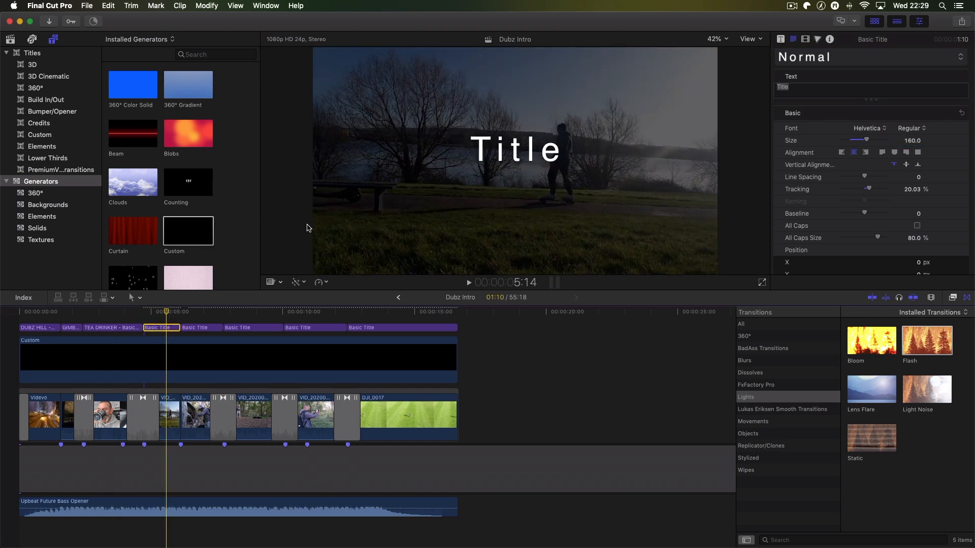
left_click(774, 86)
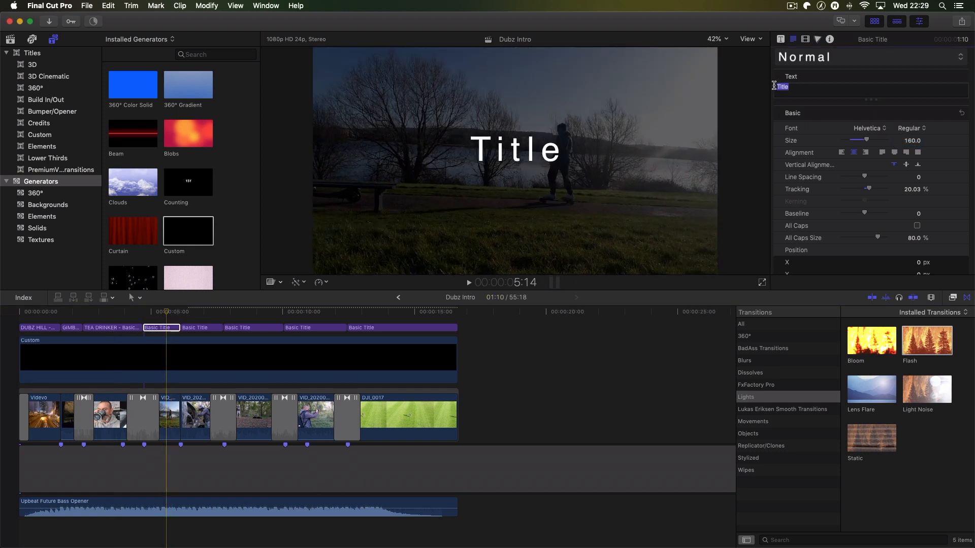
key("BackSpace")
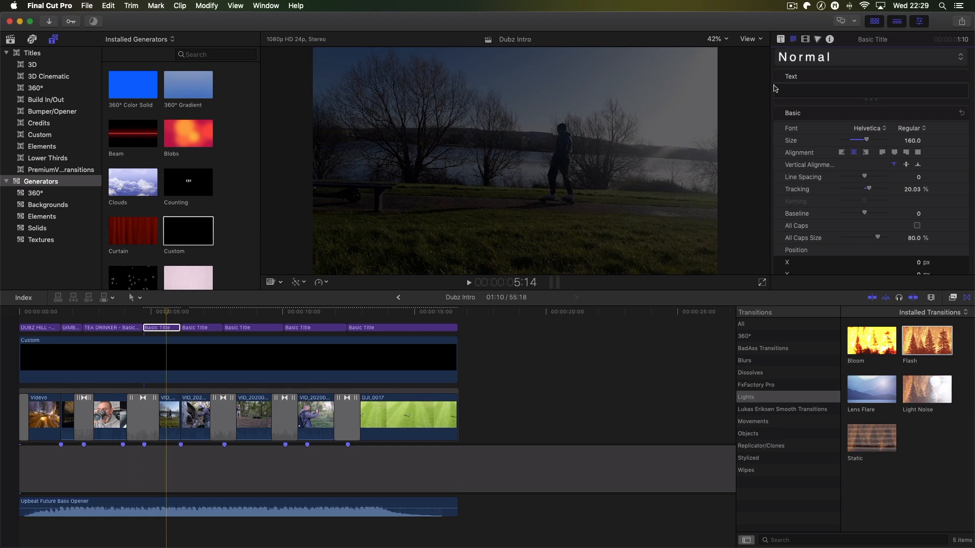
type("TECH T")
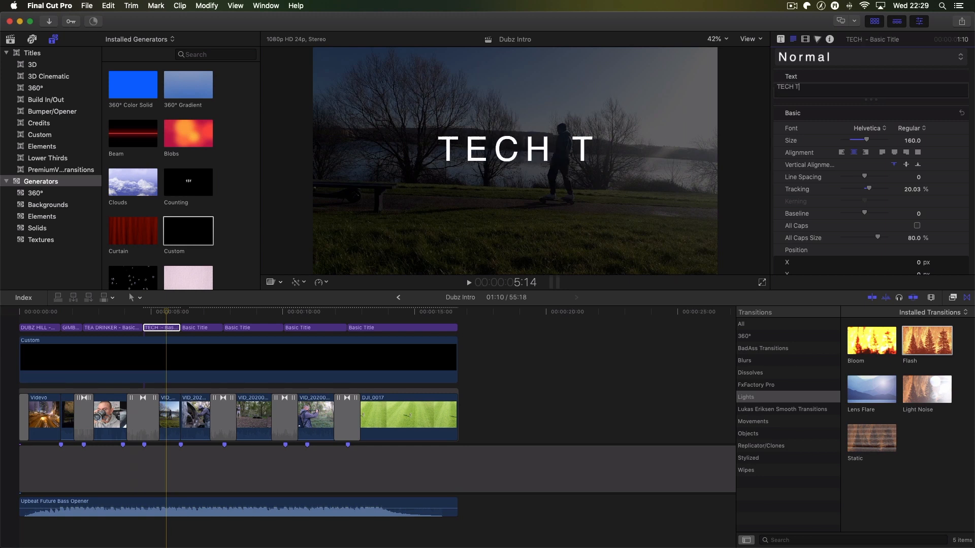
type("OYS")
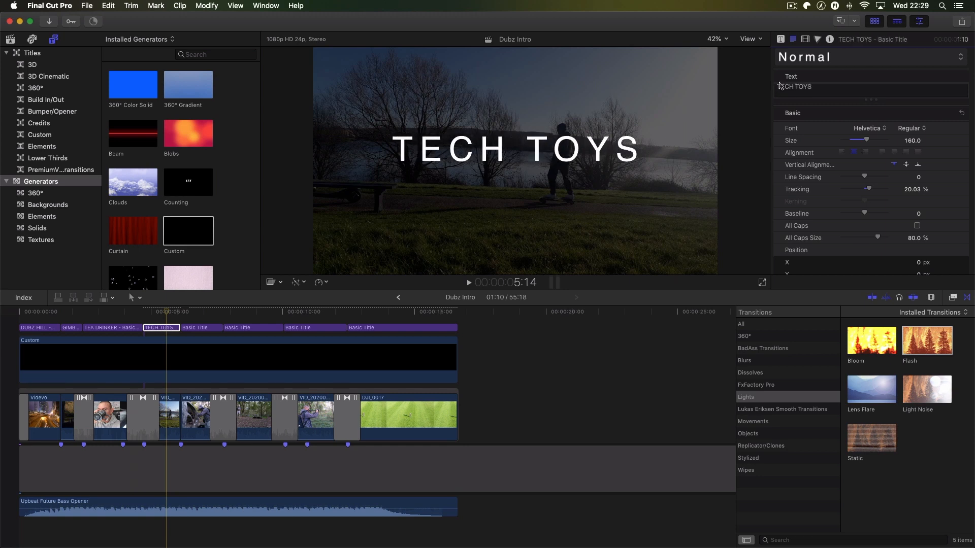
left_click(887, 133)
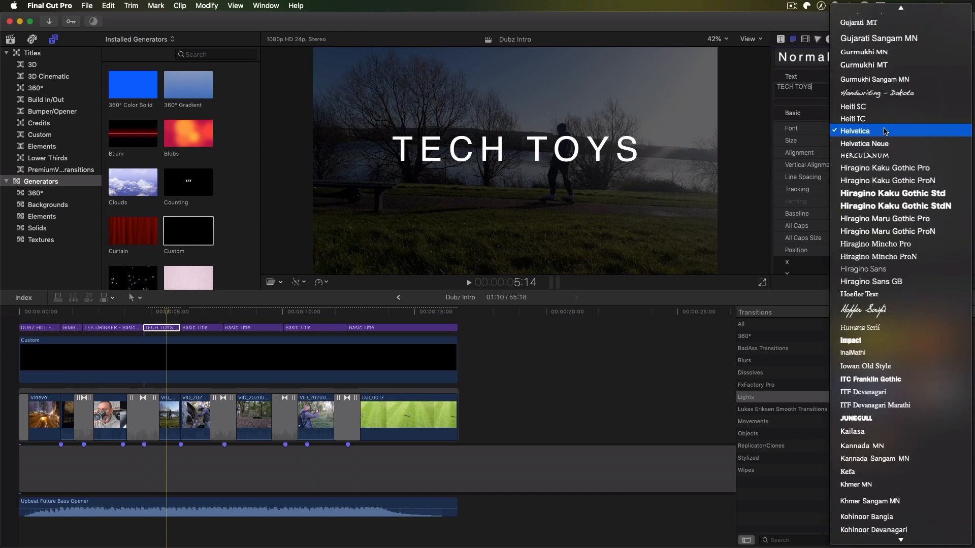
left_click(866, 341)
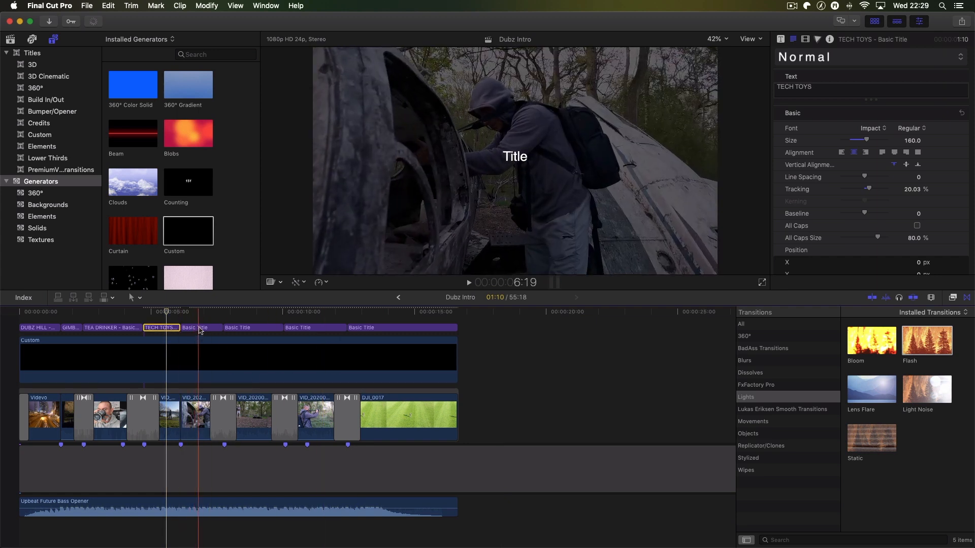
- Change the fifth title segment's text to FILM, with the playhead placed over that segment
left_click(198, 327)
left_click(200, 312)
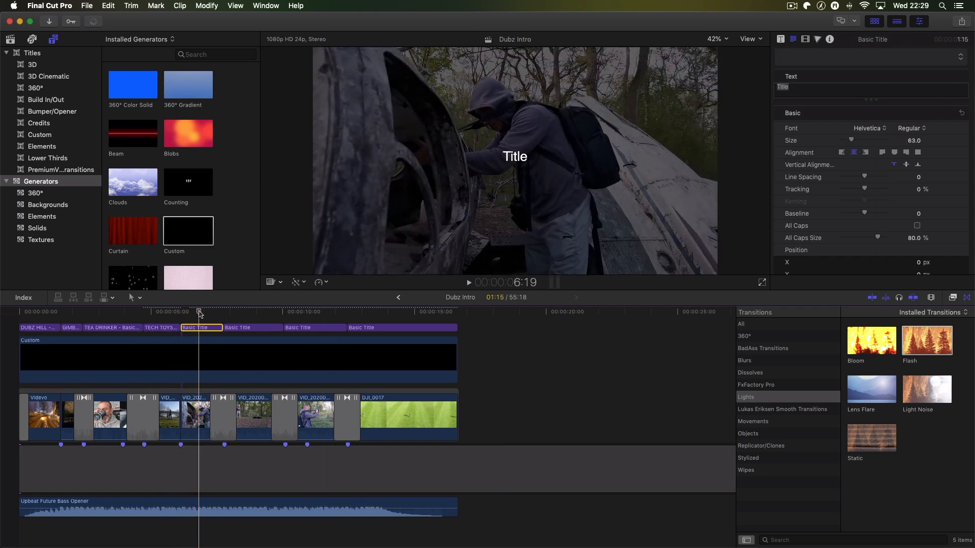
left_click(799, 90)
left_click_drag(799, 90, 778, 87)
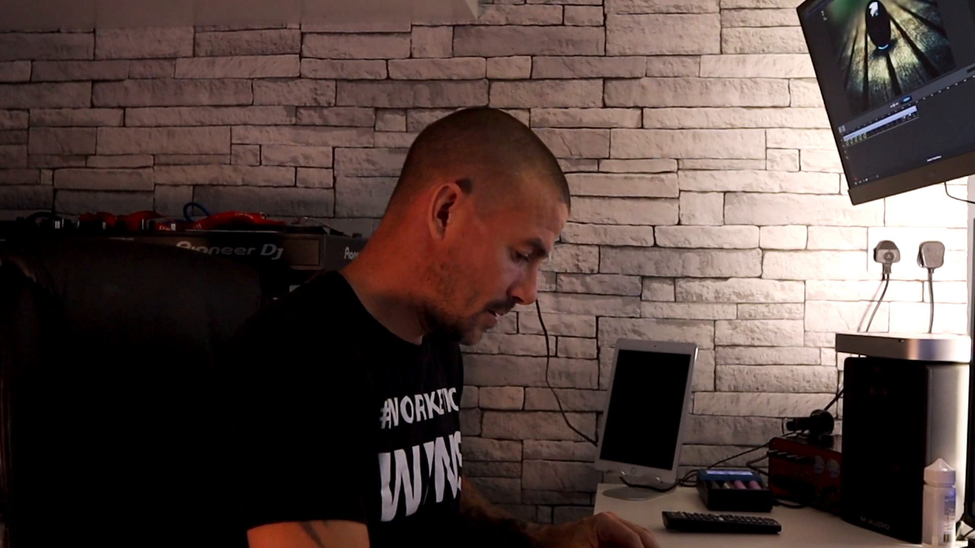
type("F")
type("ILM")
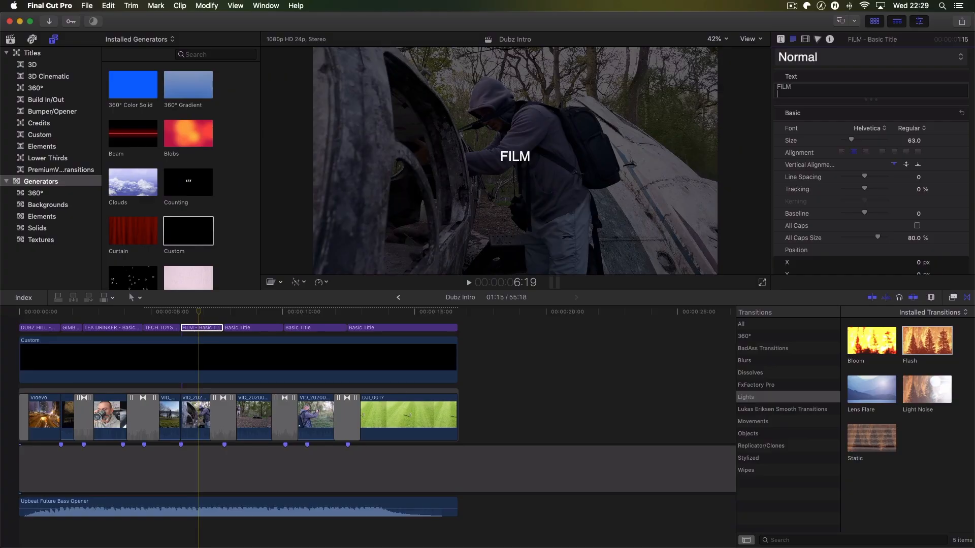
- Format the FILM title in Impact at size 120 with 20.03% tracking
left_click(885, 130)
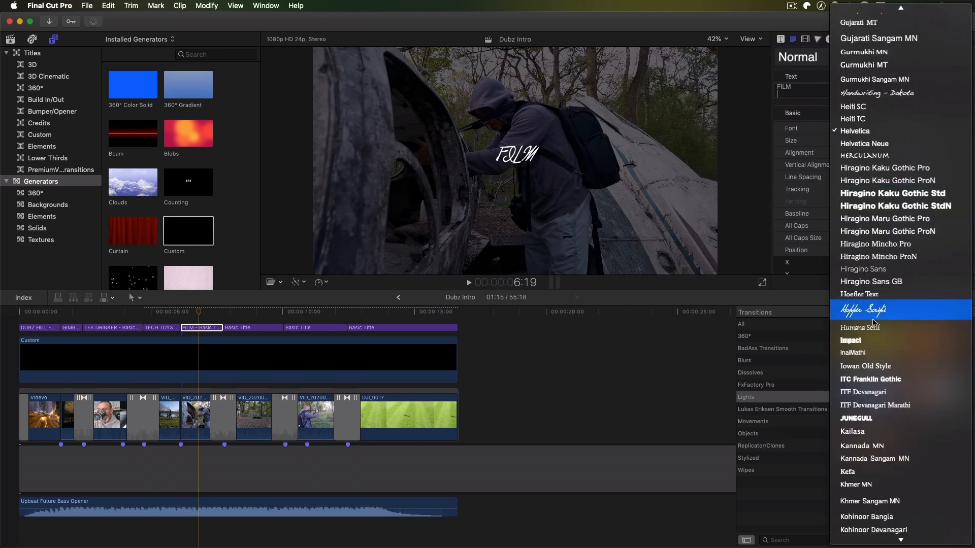
key("Return")
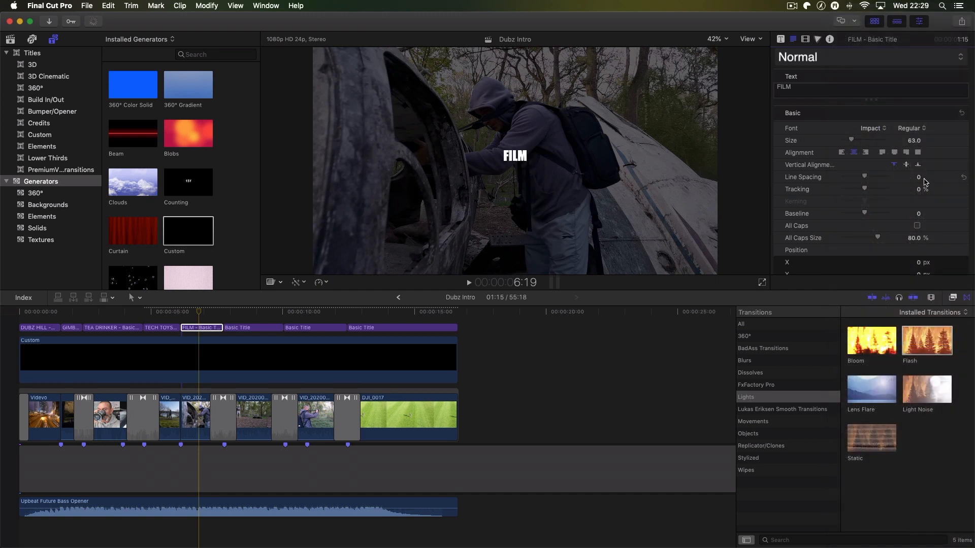
left_click(914, 141)
type("12")
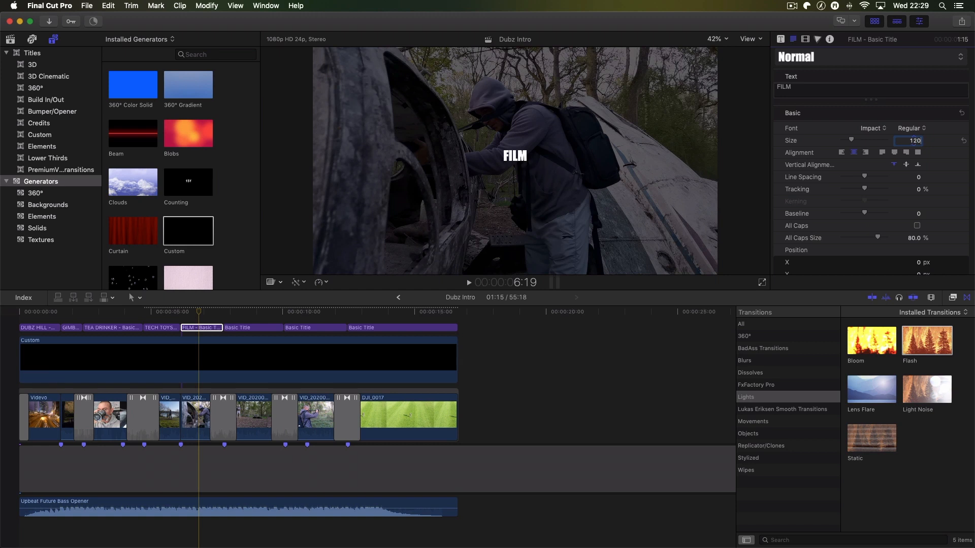
type("0")
key("Return")
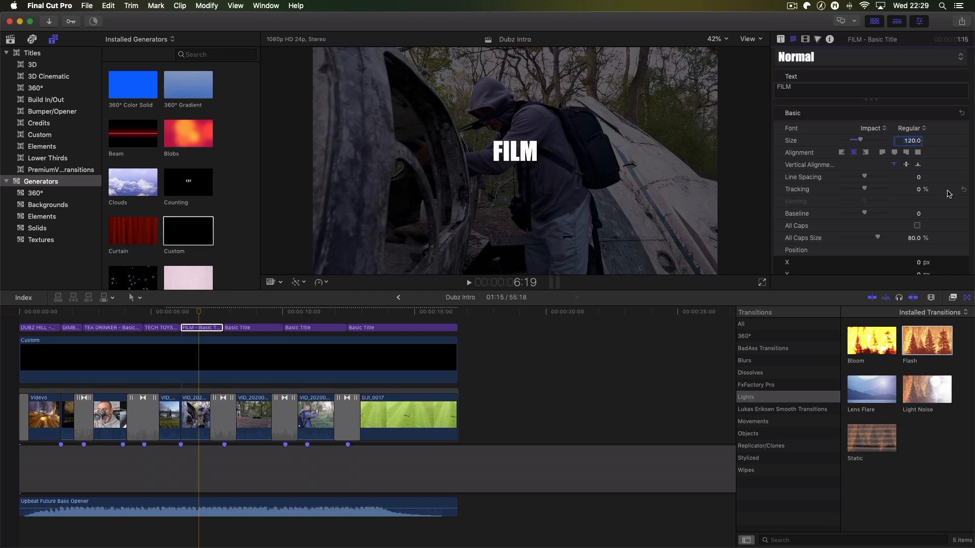
left_click(918, 190)
type("20.03")
key("Return")
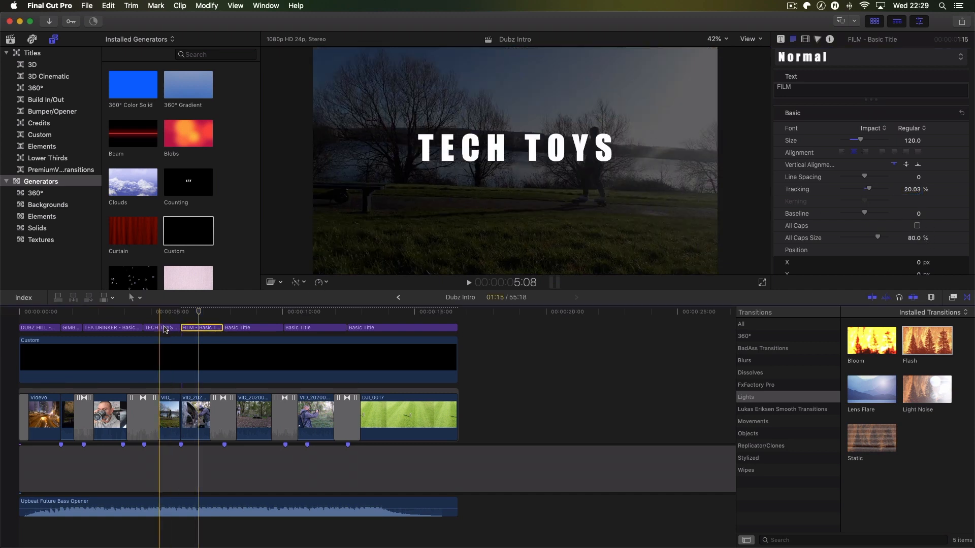
- Set the FILM title's size to 160, matching the TECH TOYS title
left_click(163, 328)
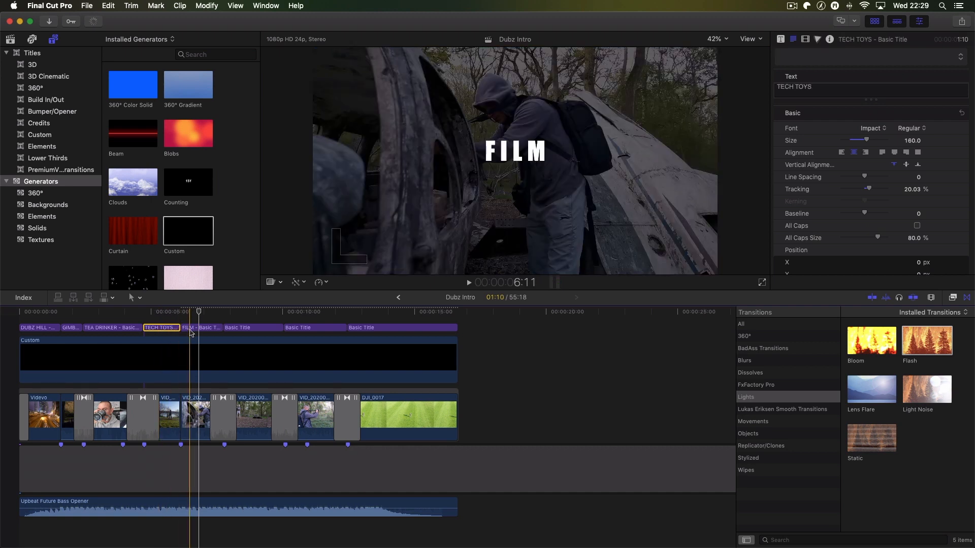
left_click(200, 329)
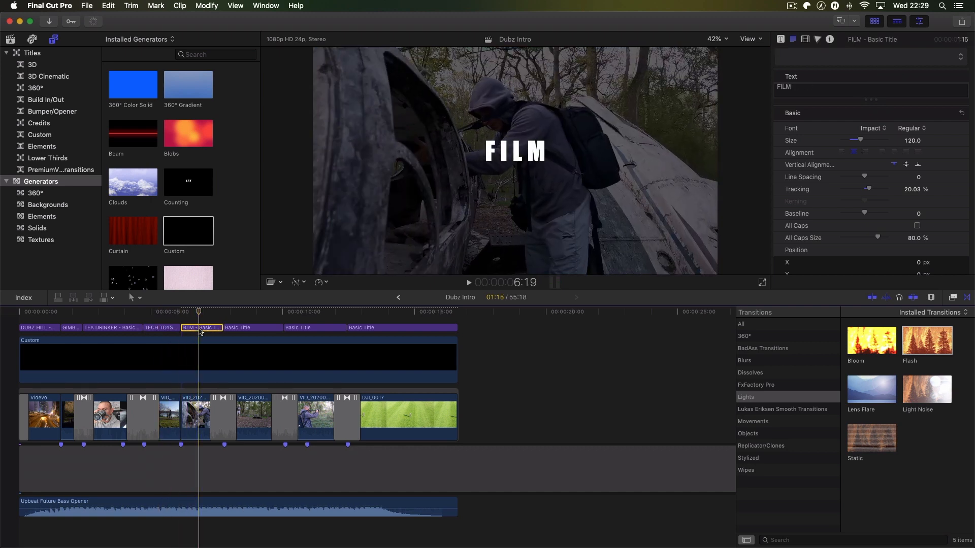
left_click(914, 140)
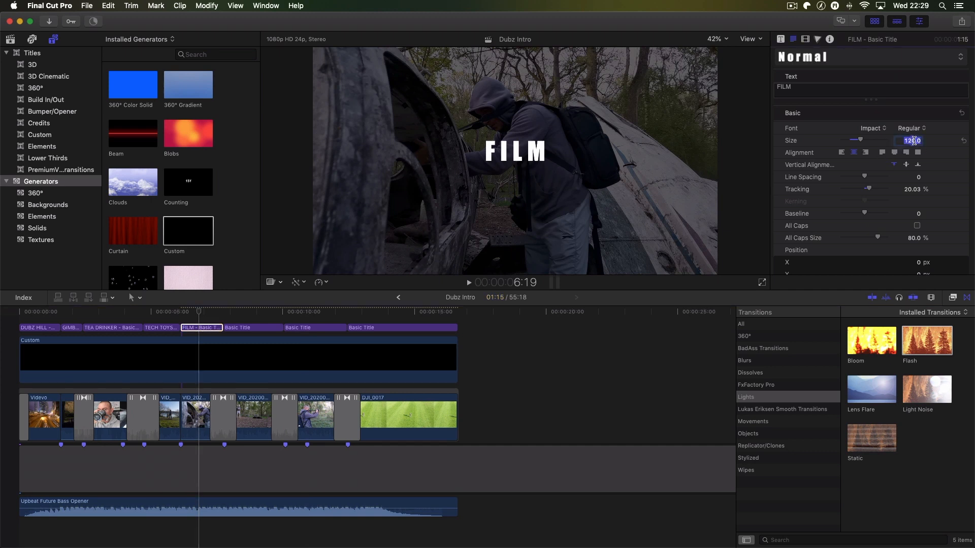
type("160")
key("Return")
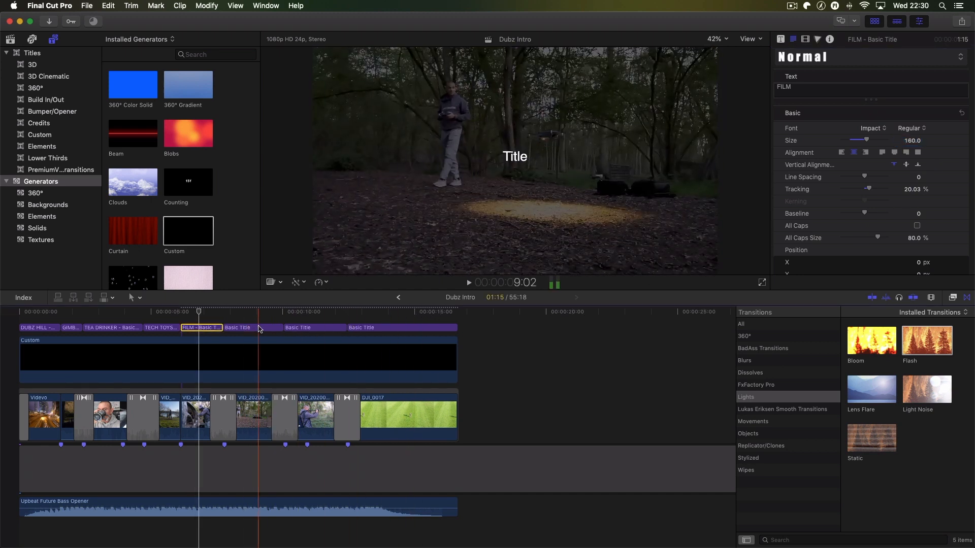
- Change the sixth title segment's text to DRONES, with the playhead placed over that segment
left_click(259, 328)
left_click(260, 312)
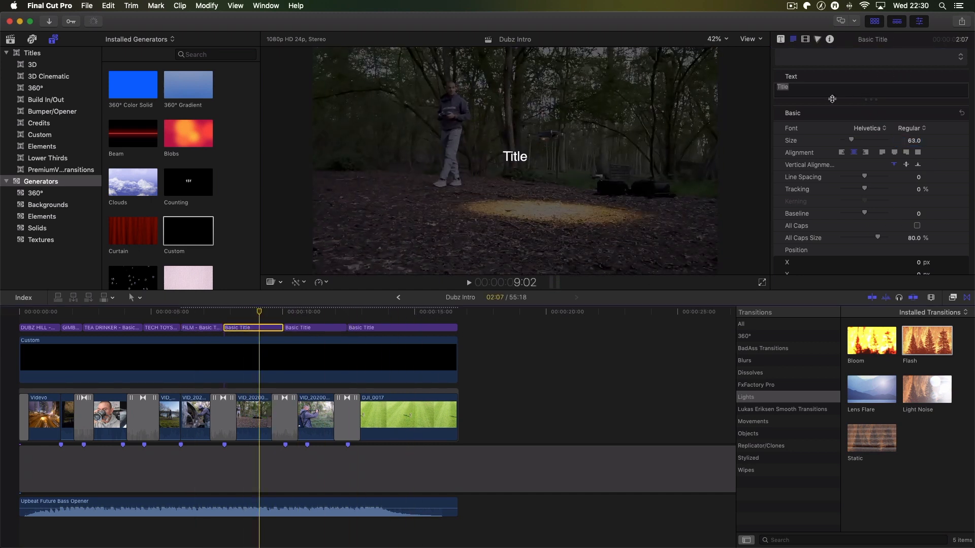
left_click(825, 86)
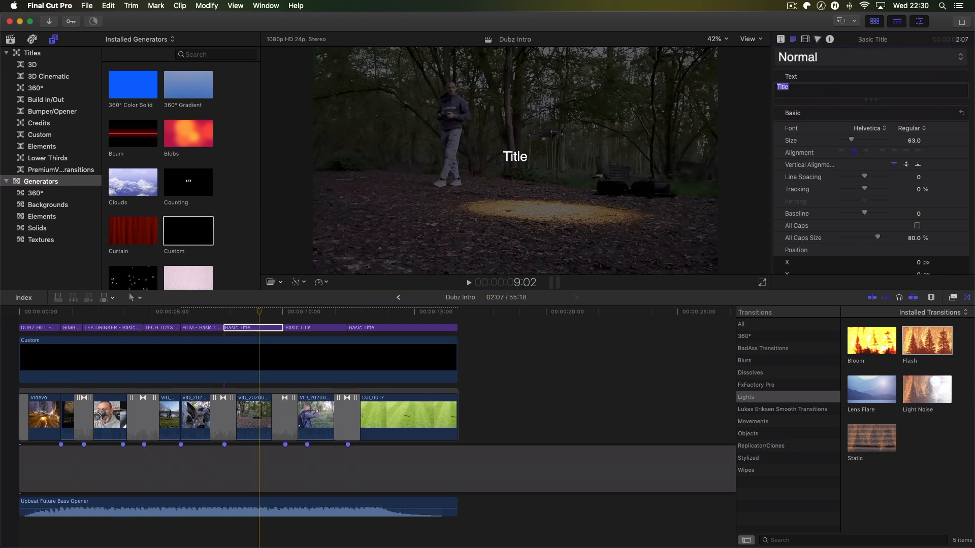
type("Dr")
key("BackSpace")
type("RO")
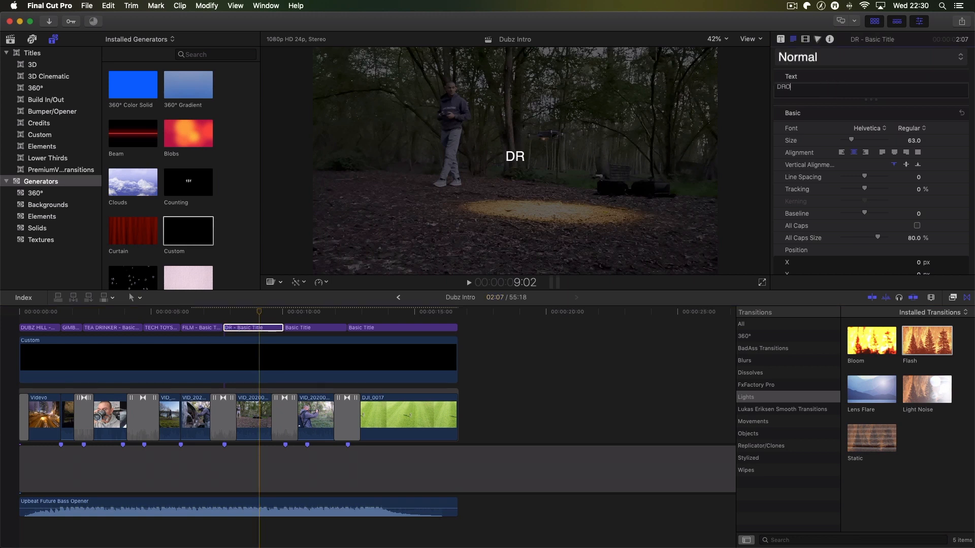
type("BNES")
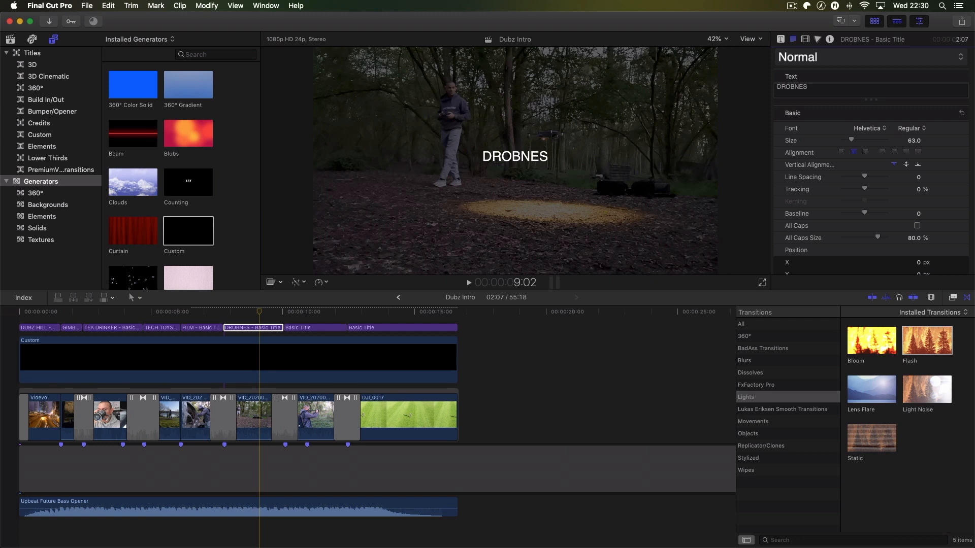
key("BackSpace")
key("BackSpace")
key("BackSpace")
key("BackSpace")
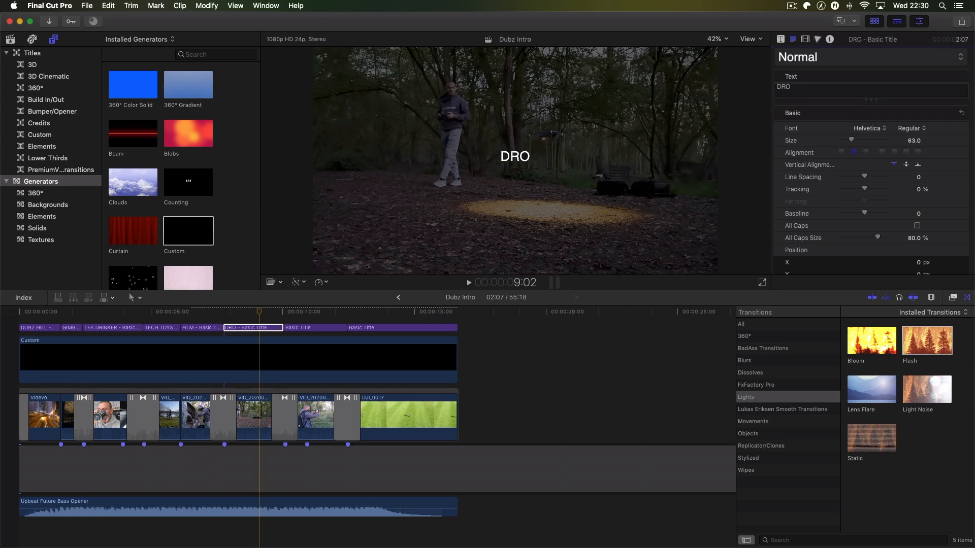
type("NES")
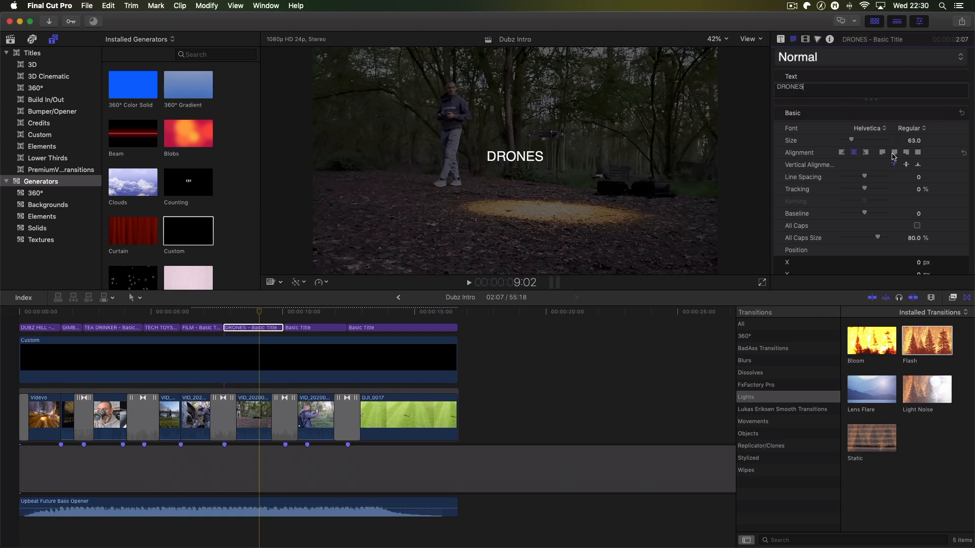
- Format the DRONES title in Impact at size 160 with 20.03% tracking
left_click(914, 141)
type("160")
left_click(919, 189)
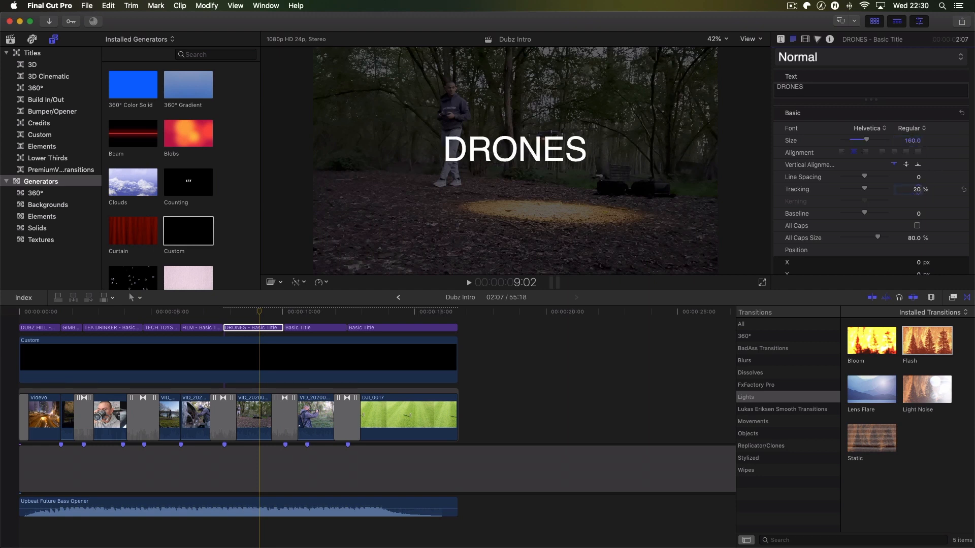
type("20.03")
key("Return")
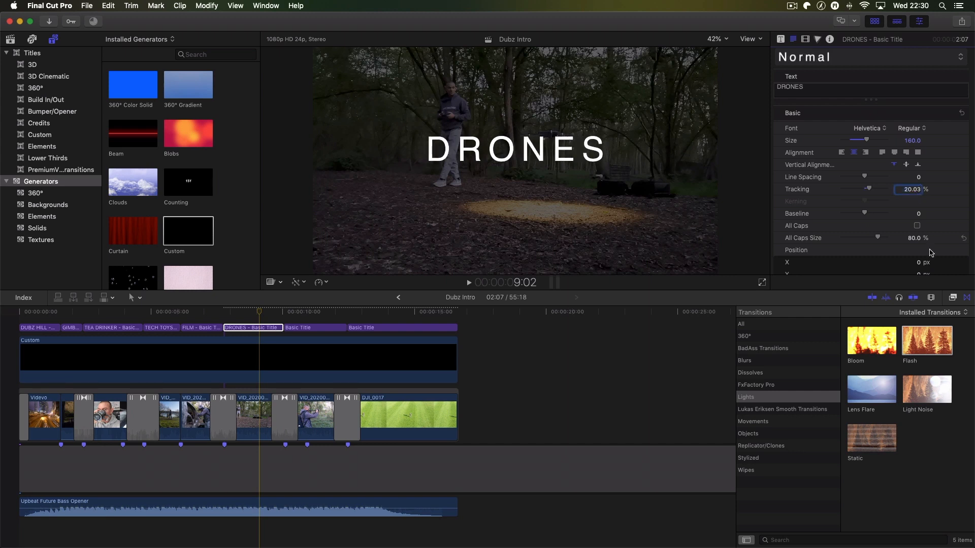
left_click(887, 131)
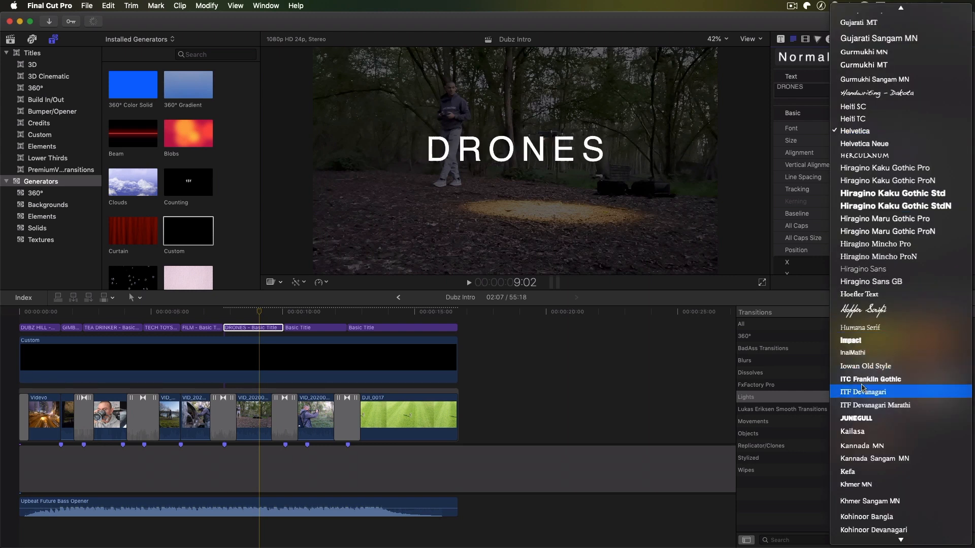
left_click(858, 342)
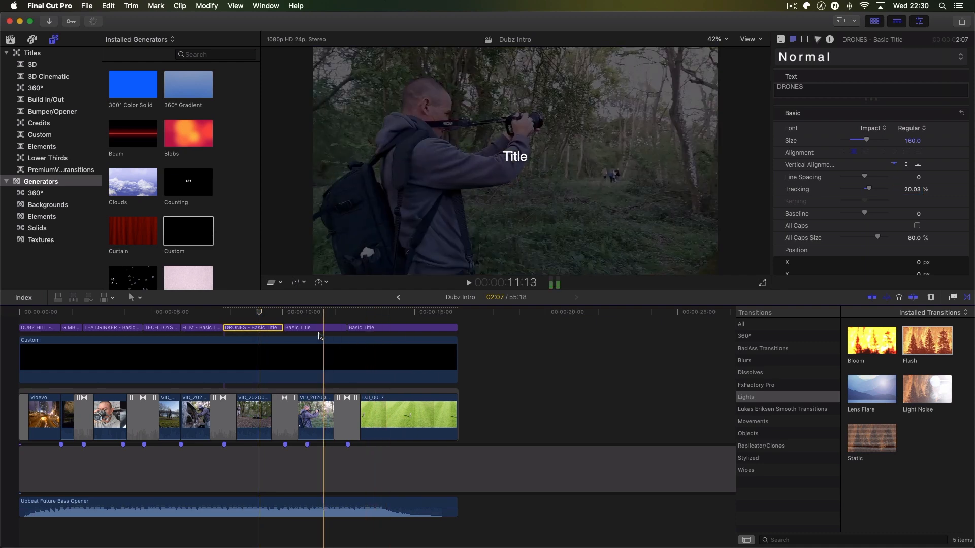
- Change the seventh title segment's text to ADVENTURE and its font to Impact
left_click(317, 329)
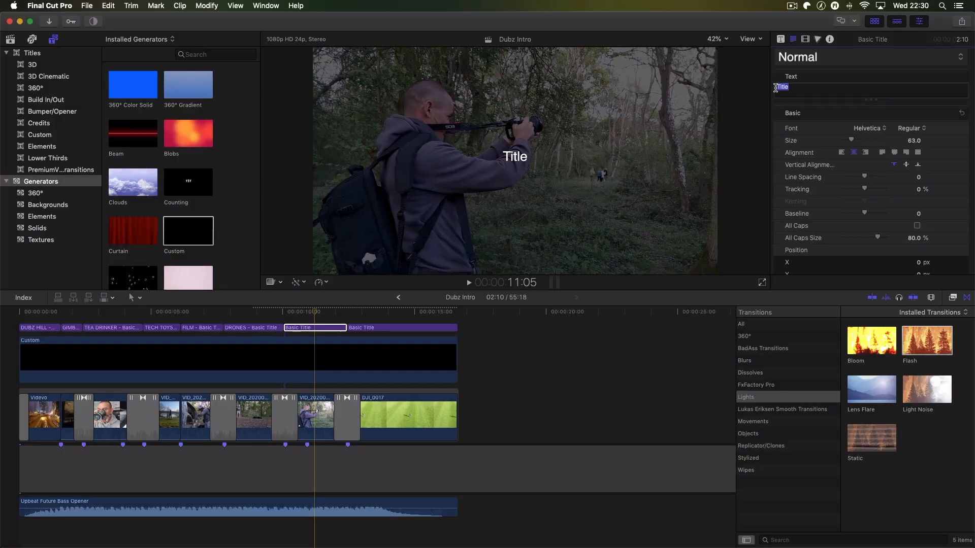
type("AD")
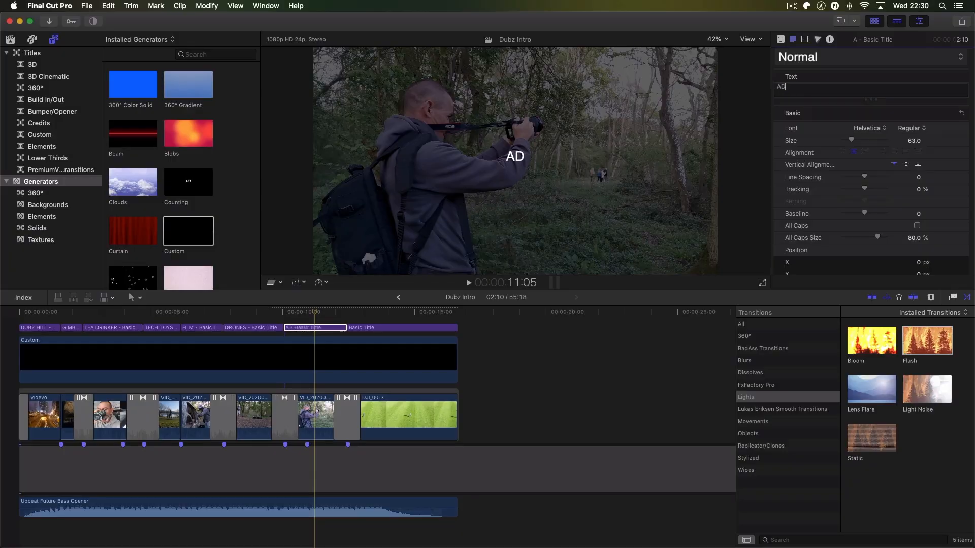
type("VENTURE")
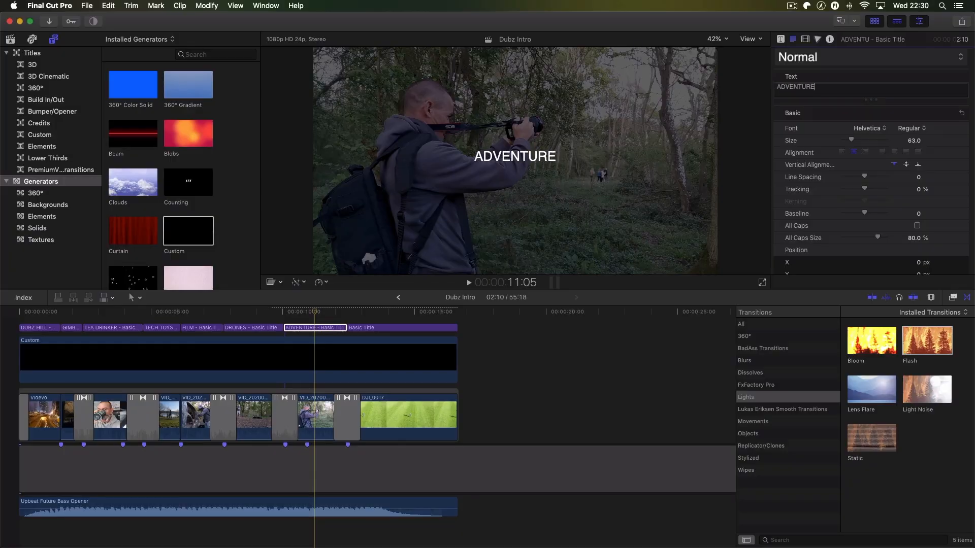
left_click(883, 130)
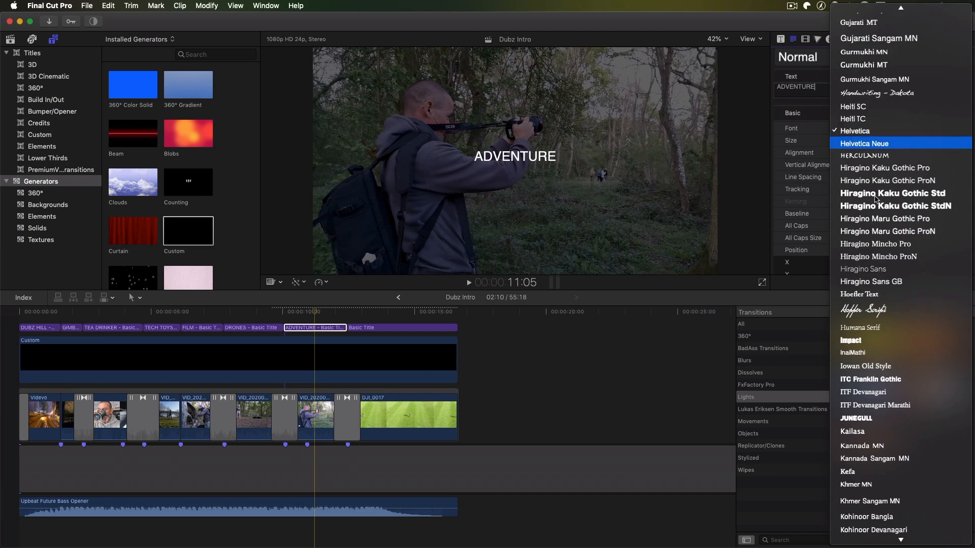
left_click(858, 338)
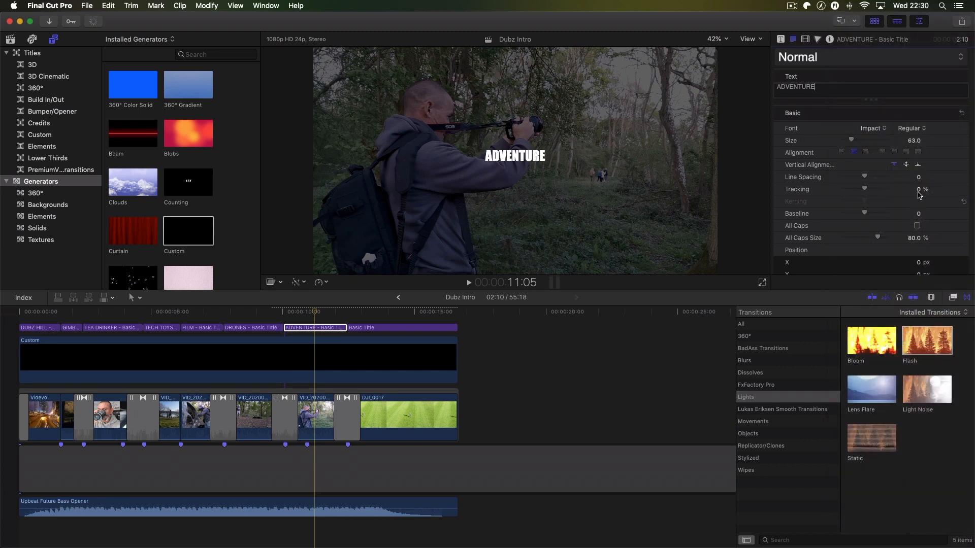
- Set the ADVENTURE title's size to 160 and its tracking to 20.03%
left_click(916, 141)
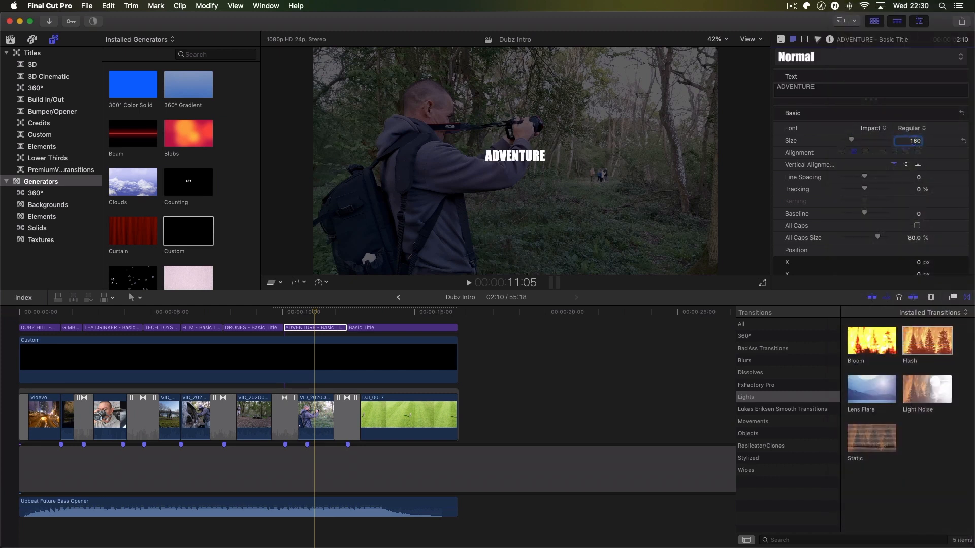
type("160")
key("Return")
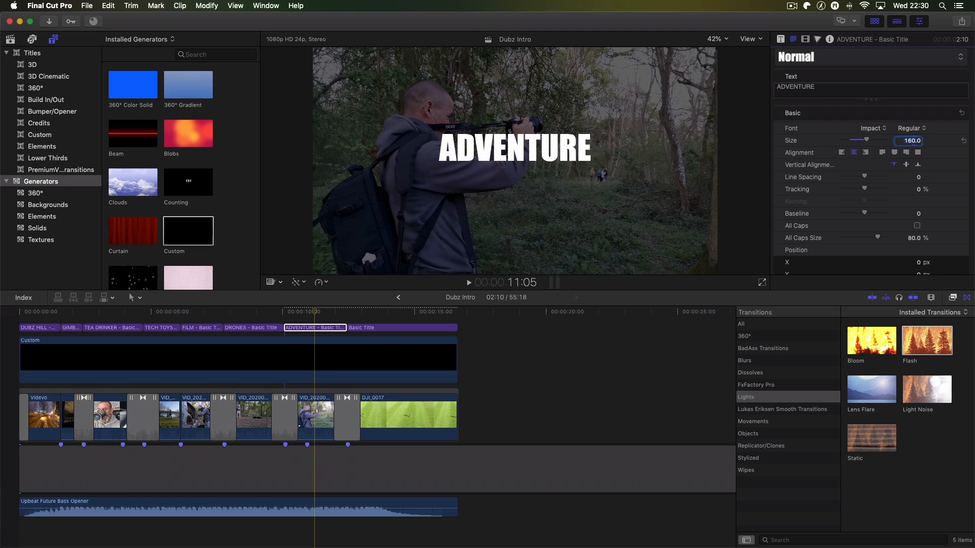
left_click(919, 190)
type("20.03")
key("Return")
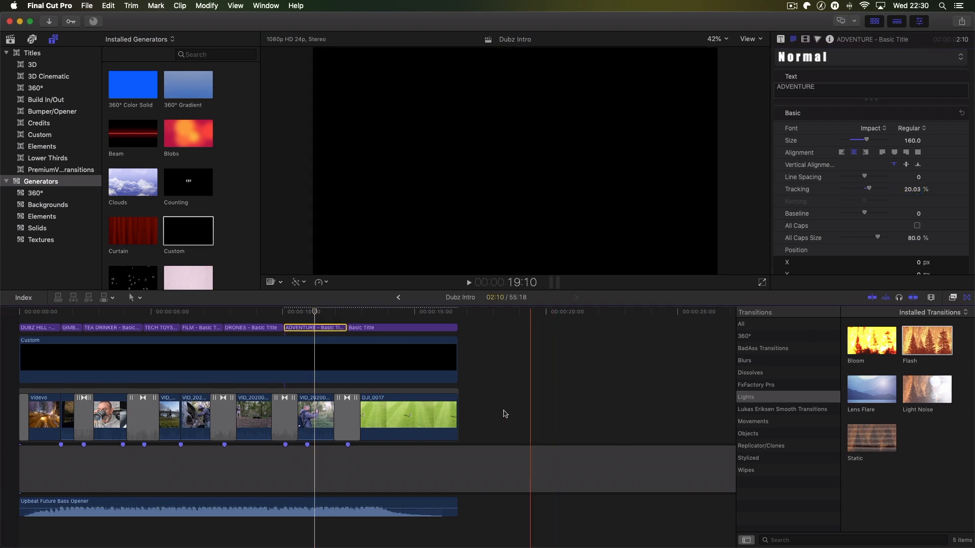
- Change the last title segment's text to SEE YA
left_click(384, 328)
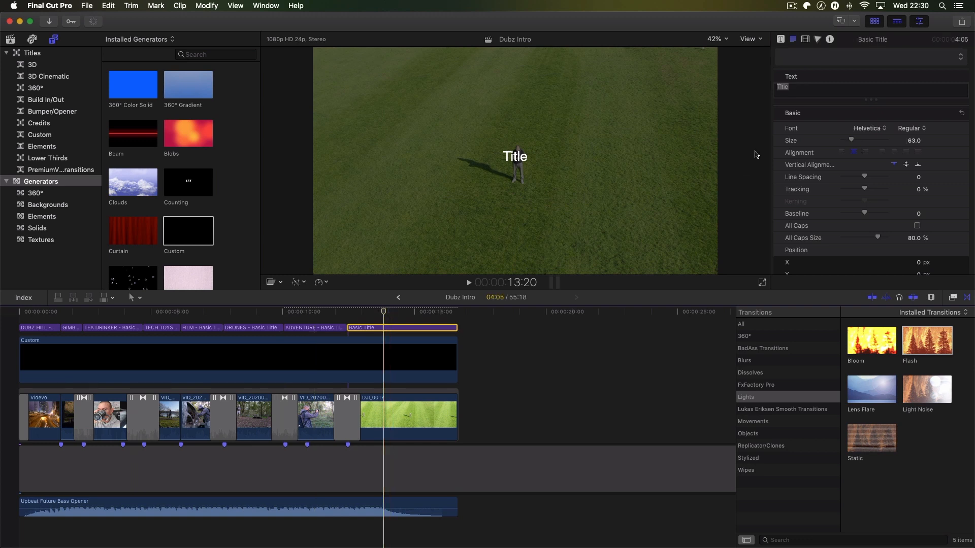
left_click_drag(798, 88, 768, 87)
type("SEE YA")
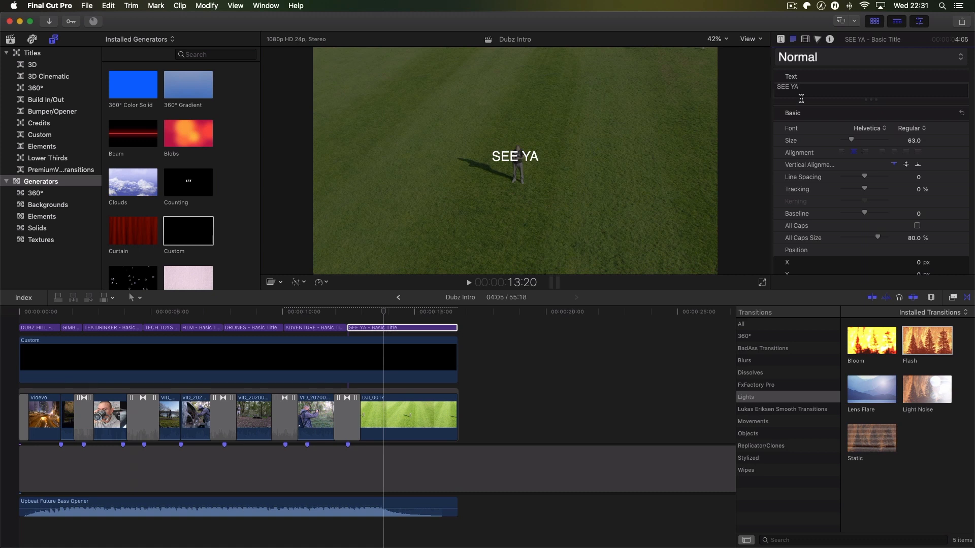
- Format the SEE YA title at size 160 with 20.03% tracking in the Impact font
left_click(913, 140)
type("160")
key("Return")
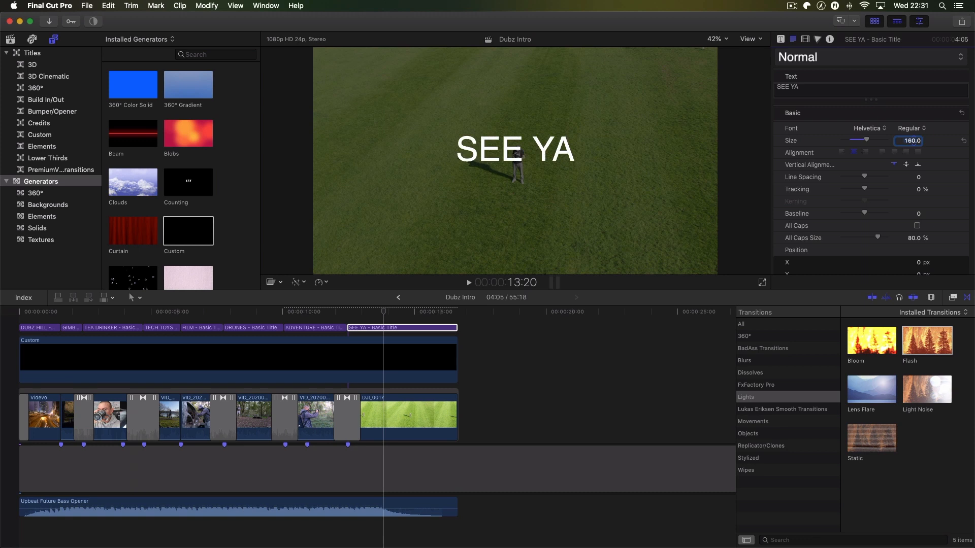
left_click(918, 190)
type("20.03")
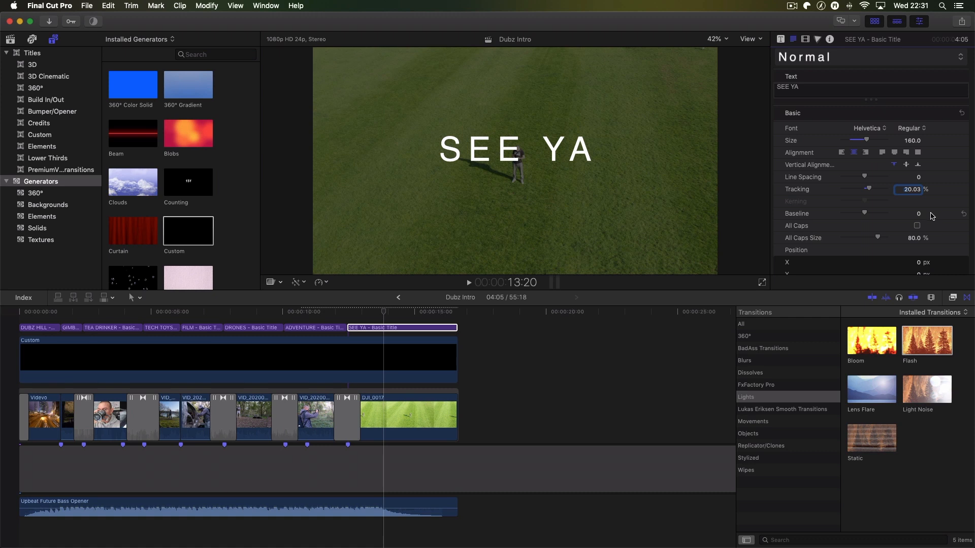
left_click(884, 132)
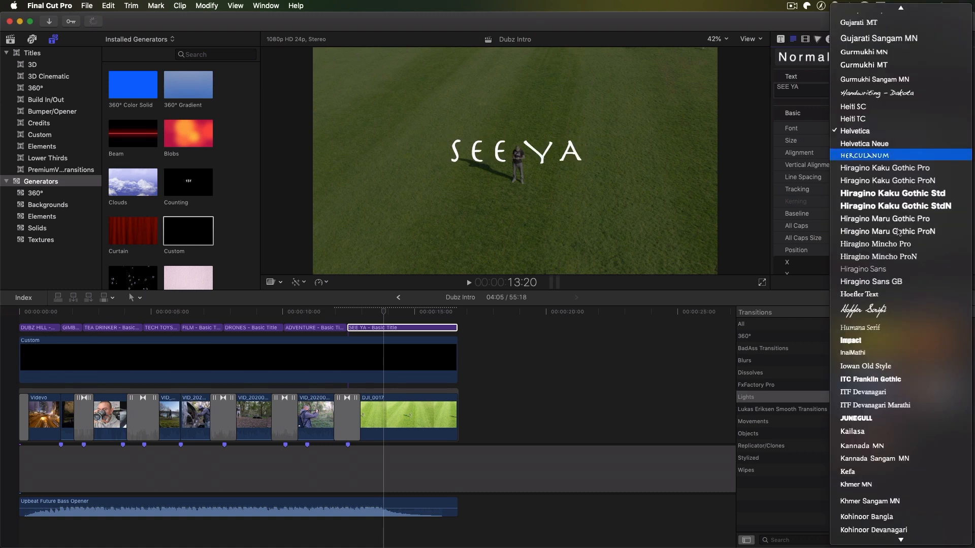
left_click(866, 341)
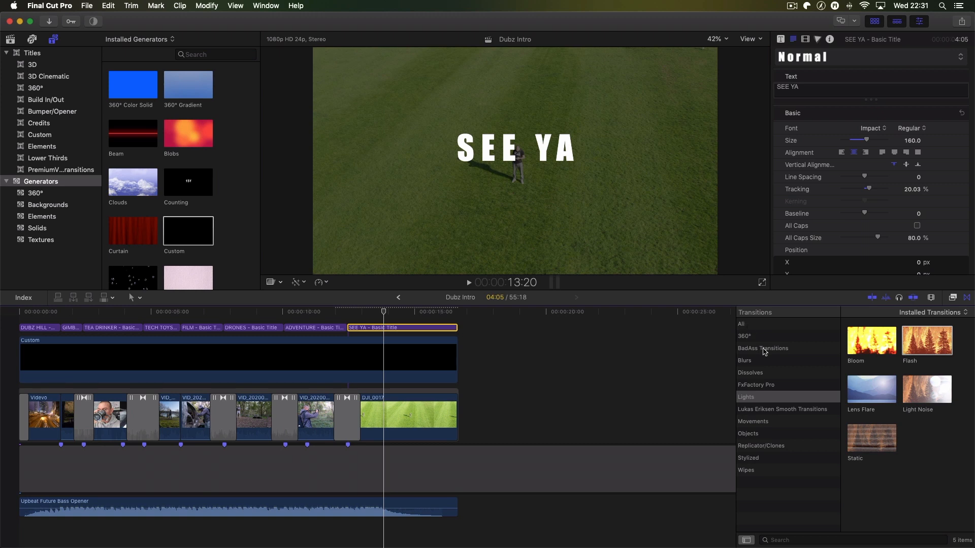
- Browse the BadAss Transitions category through its zoom, swish, slide and memory flash transitions
left_click(764, 349)
scroll(894, 403, "down", 3)
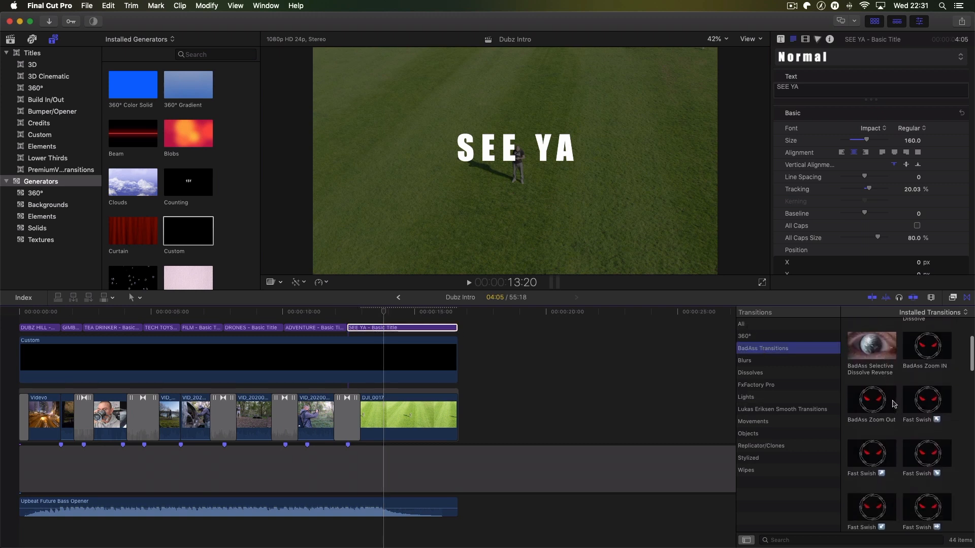
scroll(894, 403, "down", 10)
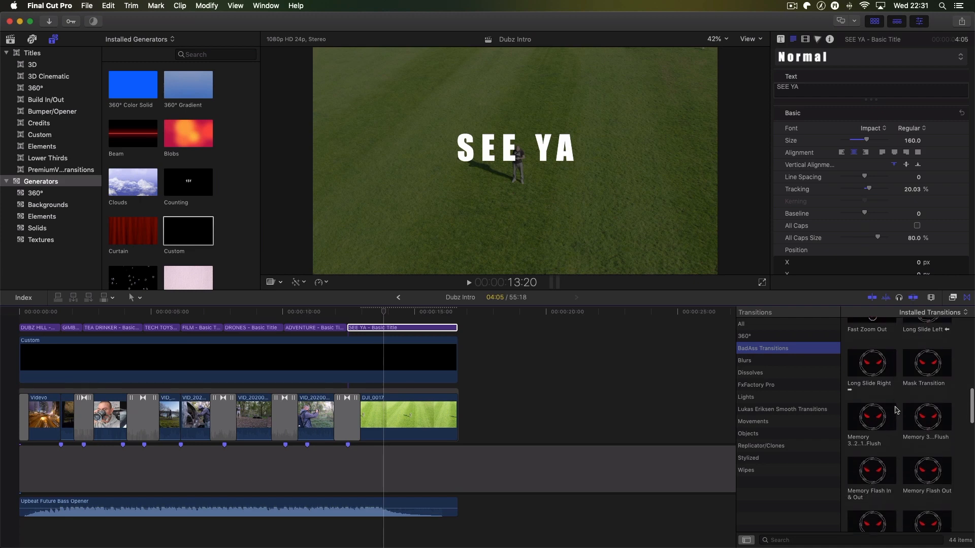
scroll(896, 411, "down", 2)
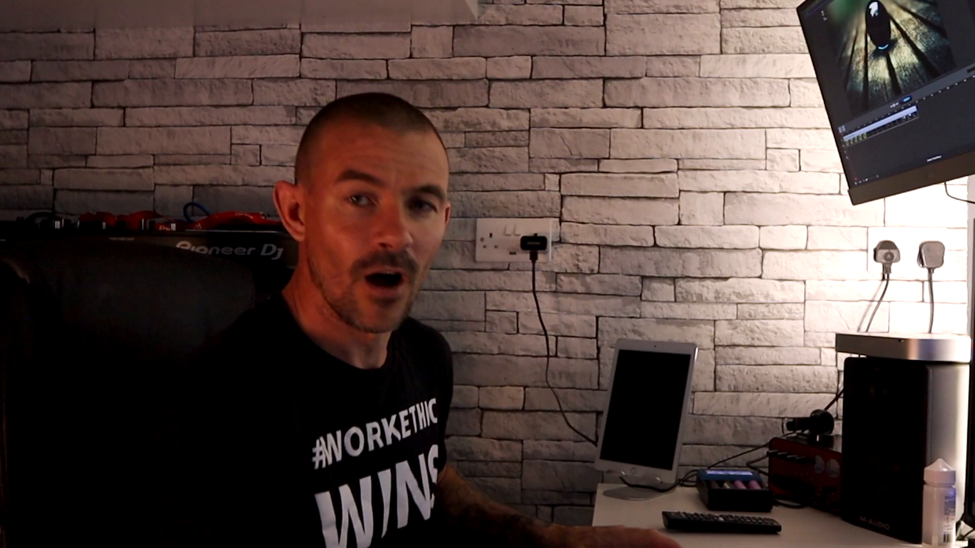